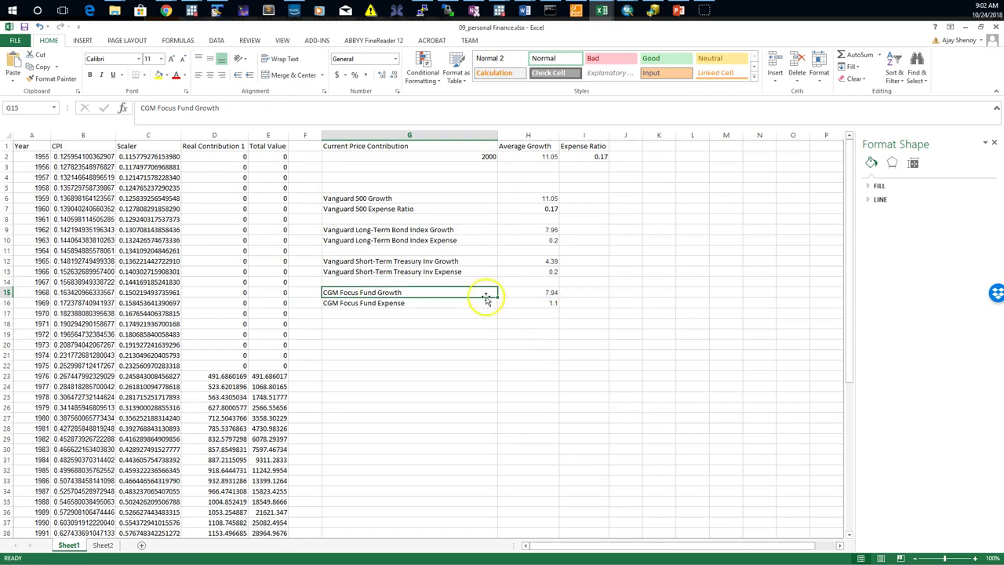
- Review the current price contribution in G2 and the Real Contribution formulas for 1976 through 2014
click(522, 311)
click(456, 160)
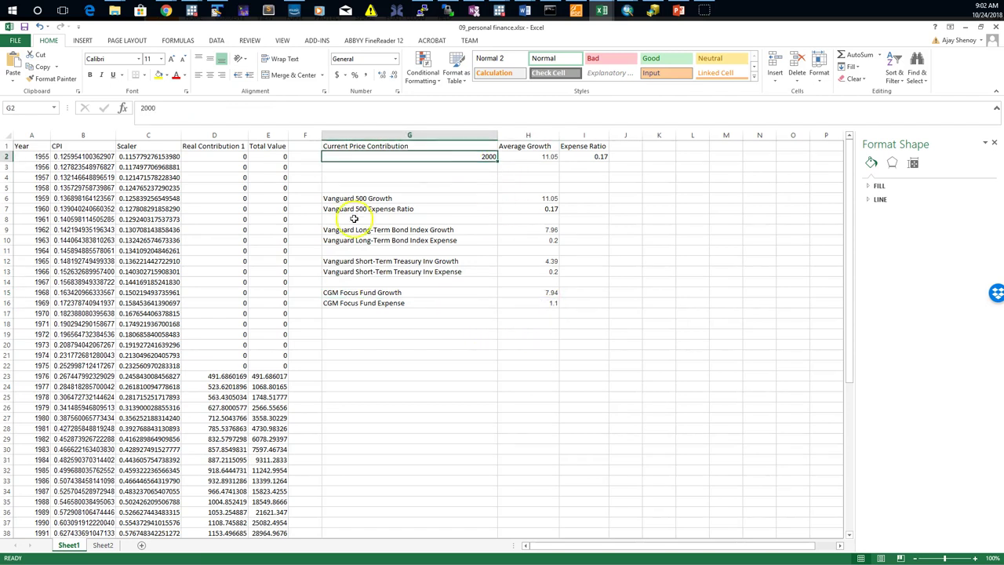
click(29, 377)
click(126, 378)
click(220, 377)
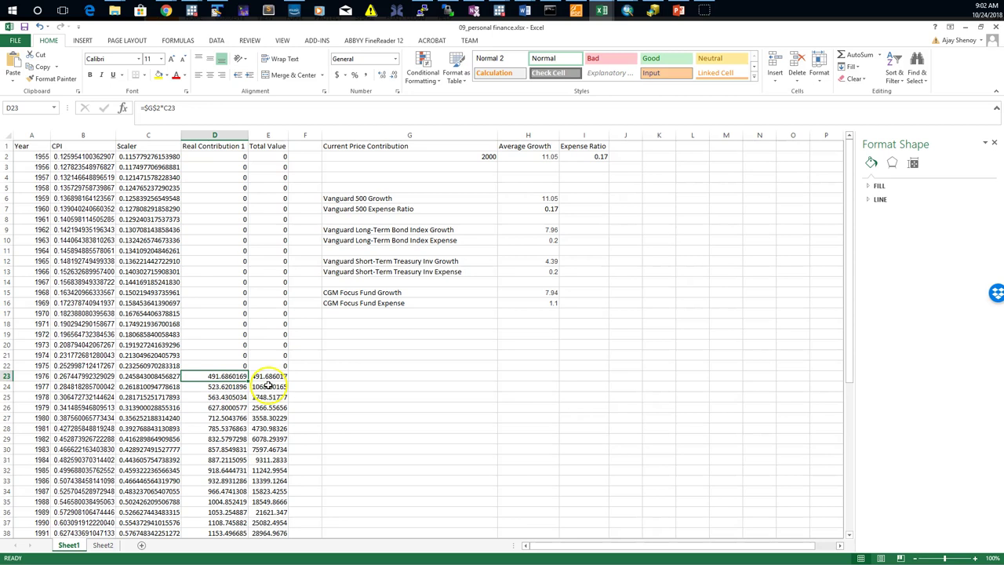
click(235, 387)
click(234, 408)
click(234, 379)
scroll(228, 392, down, 3)
shift+click(229, 442)
scroll(223, 434, down, 7)
click(218, 455)
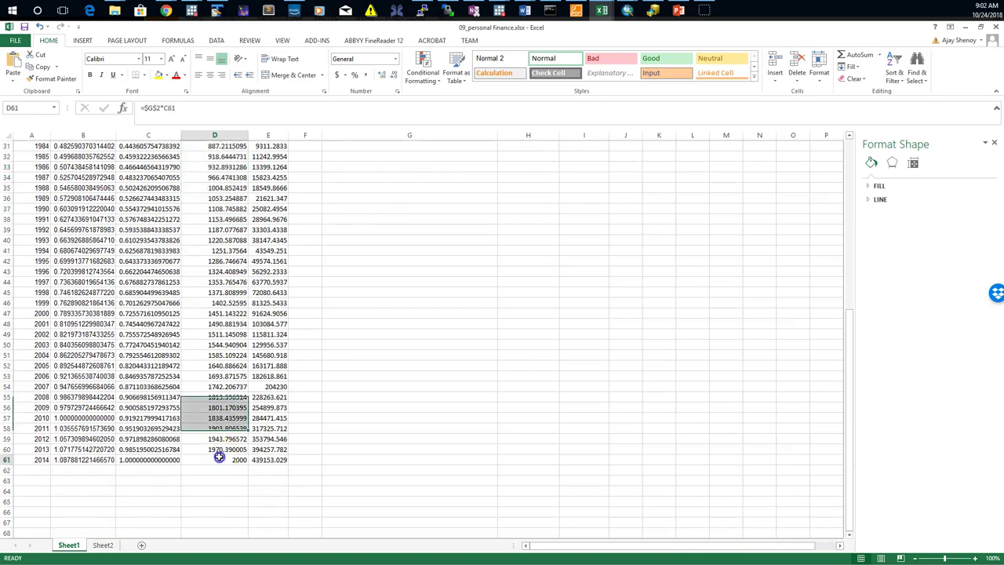
scroll(235, 329, up, 6)
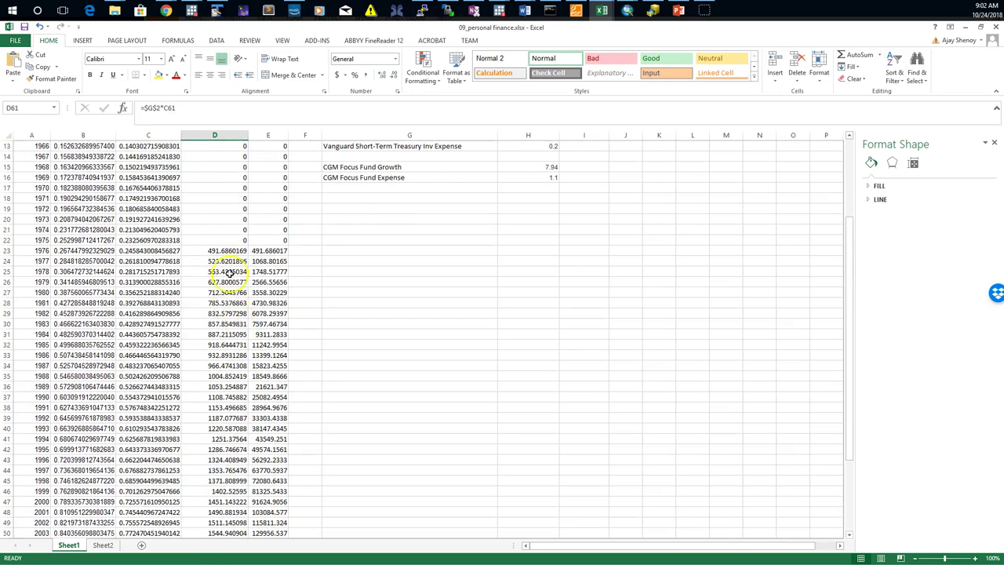
shift+click(236, 251)
click(233, 251)
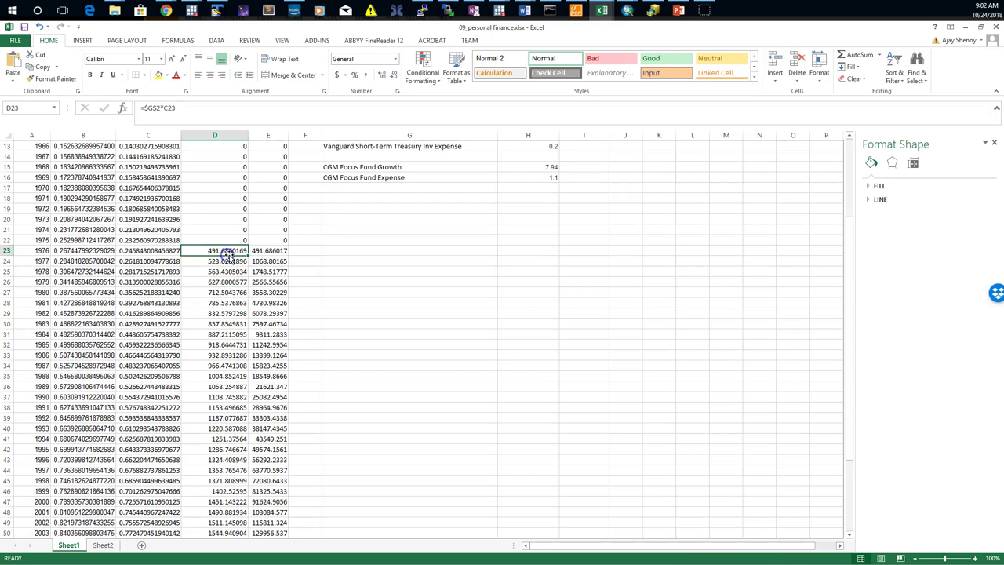
- Examine the Total Value formulas for 1976 and 1979 and the growth, expense ratio and contribution inputs in row 2
scroll(244, 275, up, 2)
click(267, 313)
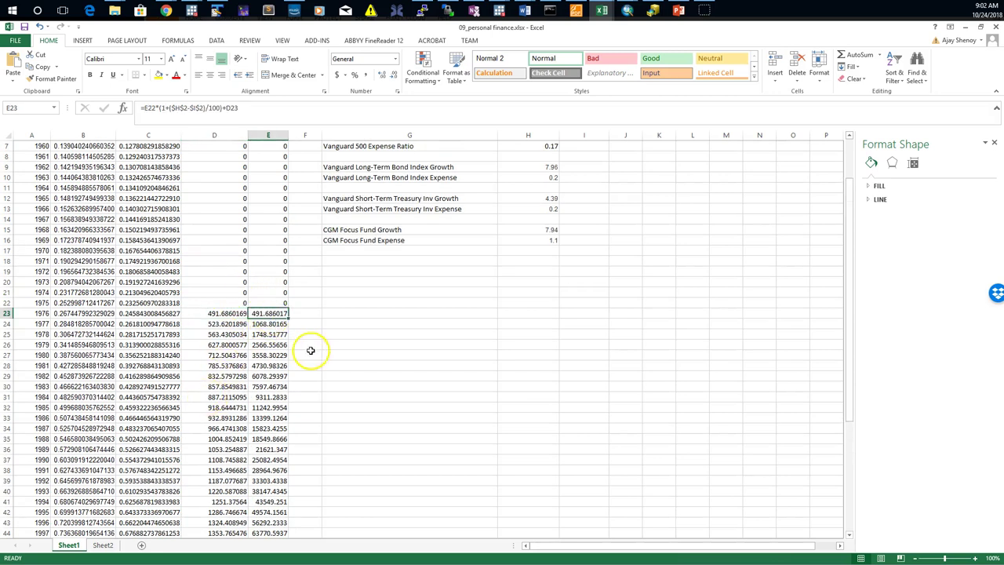
scroll(314, 361, up, 2)
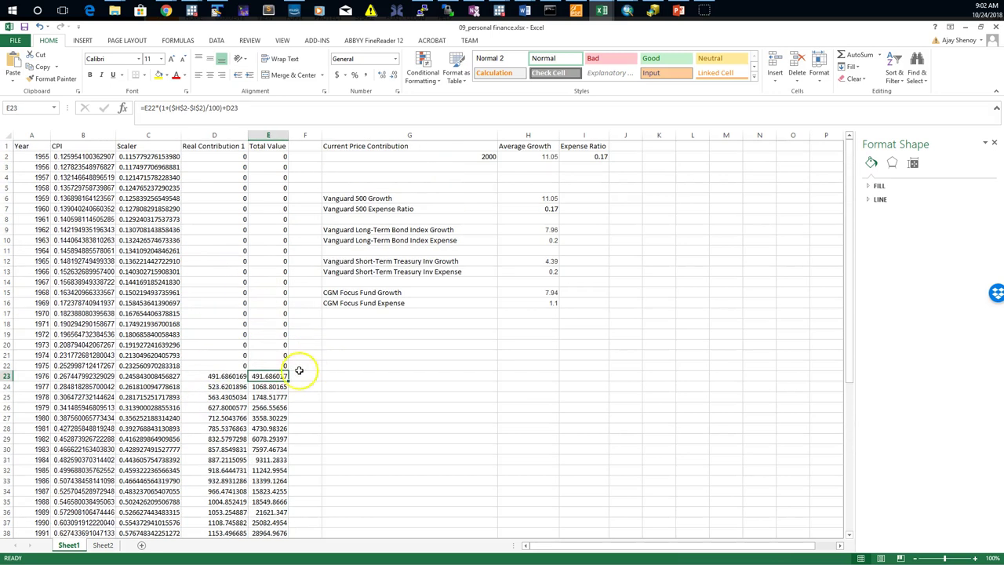
click(273, 409)
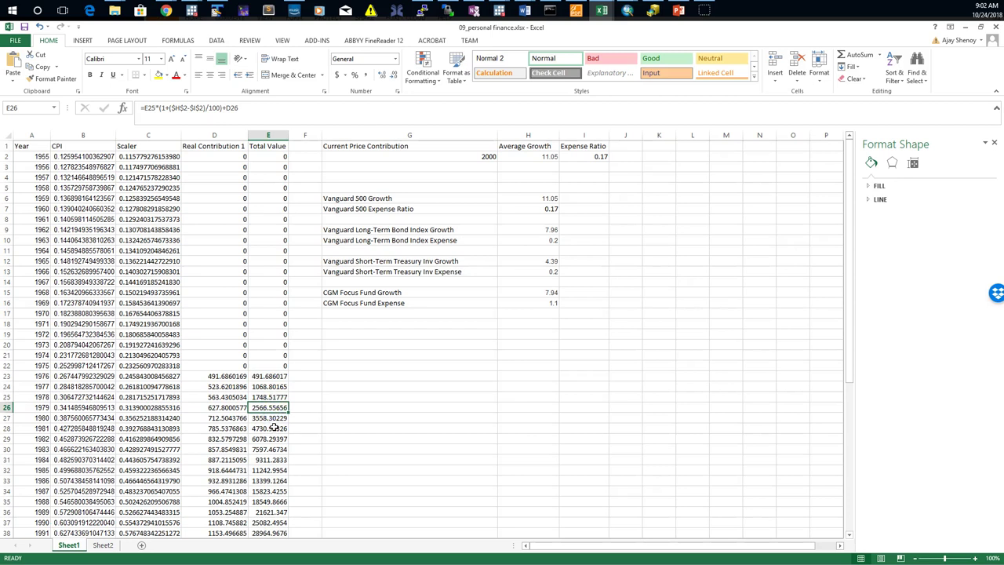
click(533, 156)
click(570, 148)
click(537, 155)
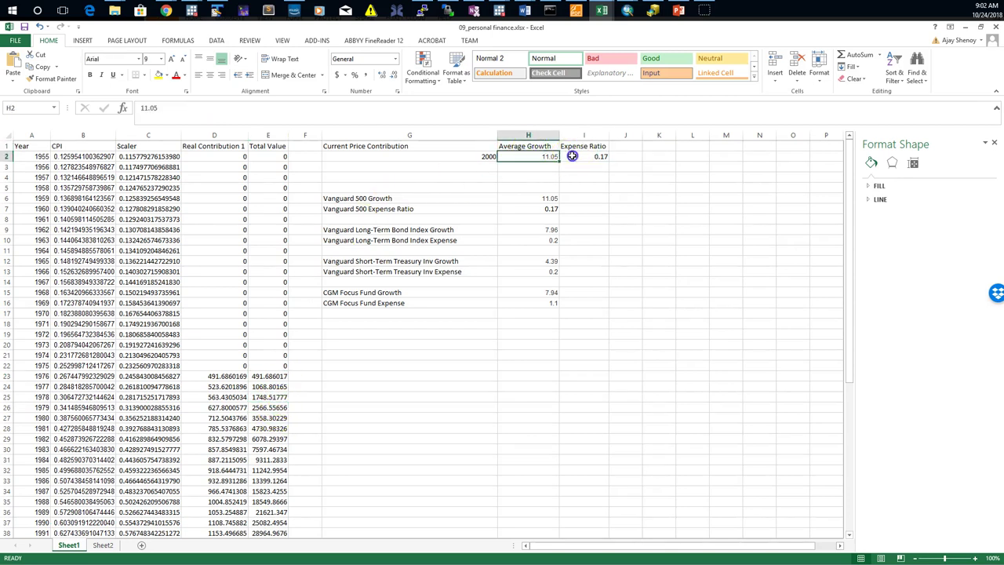
click(471, 156)
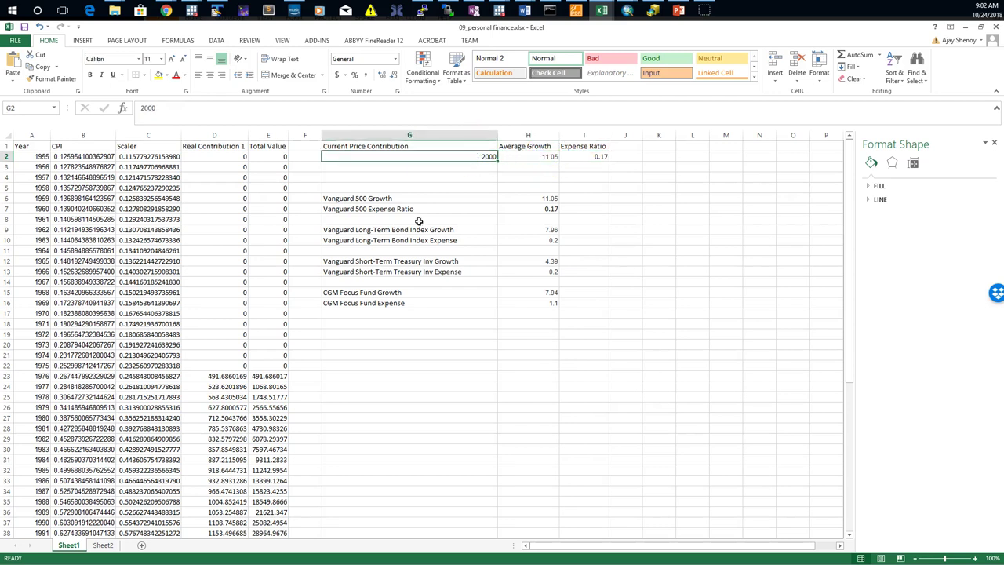
- Examine the 1976 contribution row and the Total Value column from 1976 down to 2014
click(235, 407)
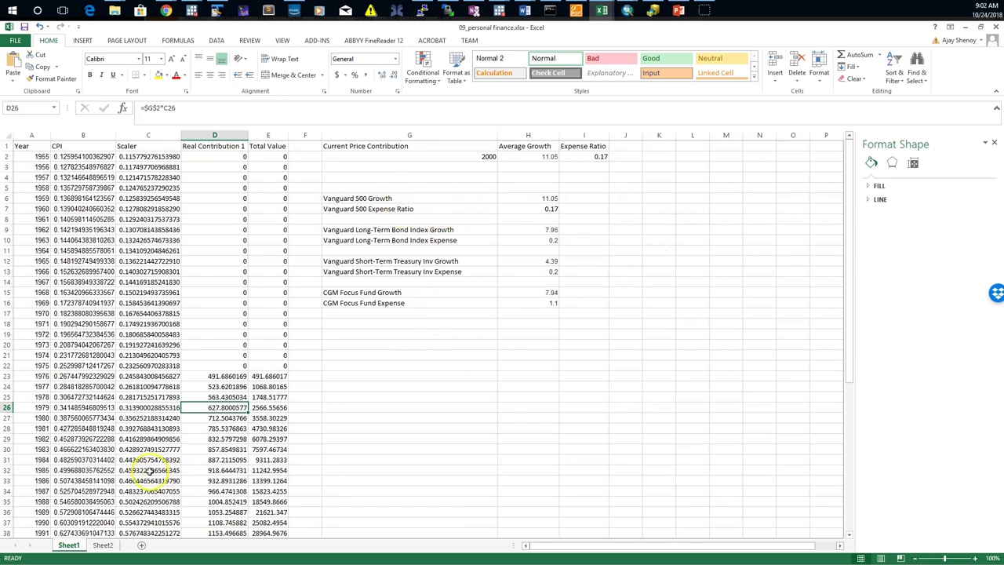
drag(42, 376, 211, 379)
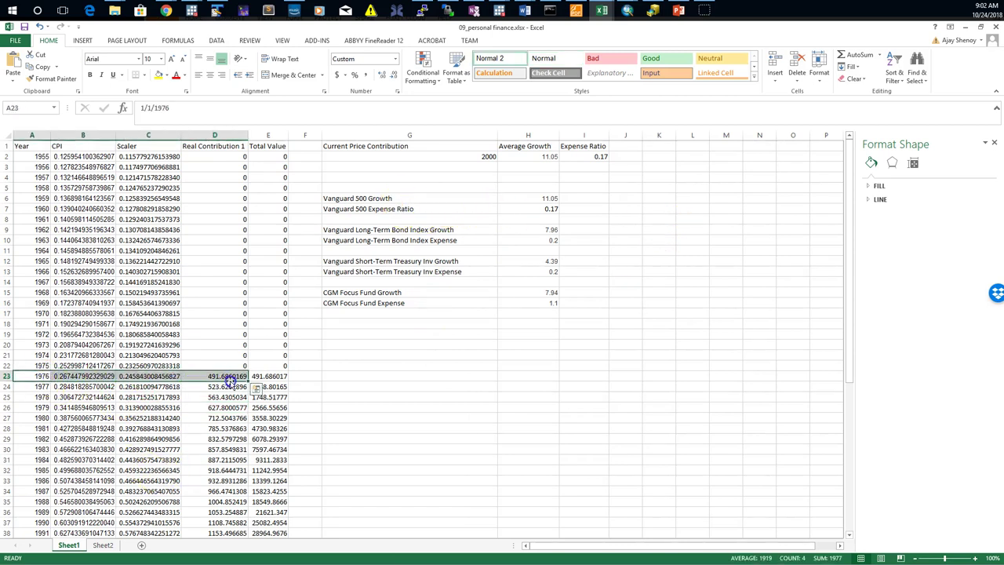
click(229, 387)
click(267, 377)
scroll(280, 499, down, 8)
click(276, 521)
scroll(280, 513, up, 8)
click(264, 378)
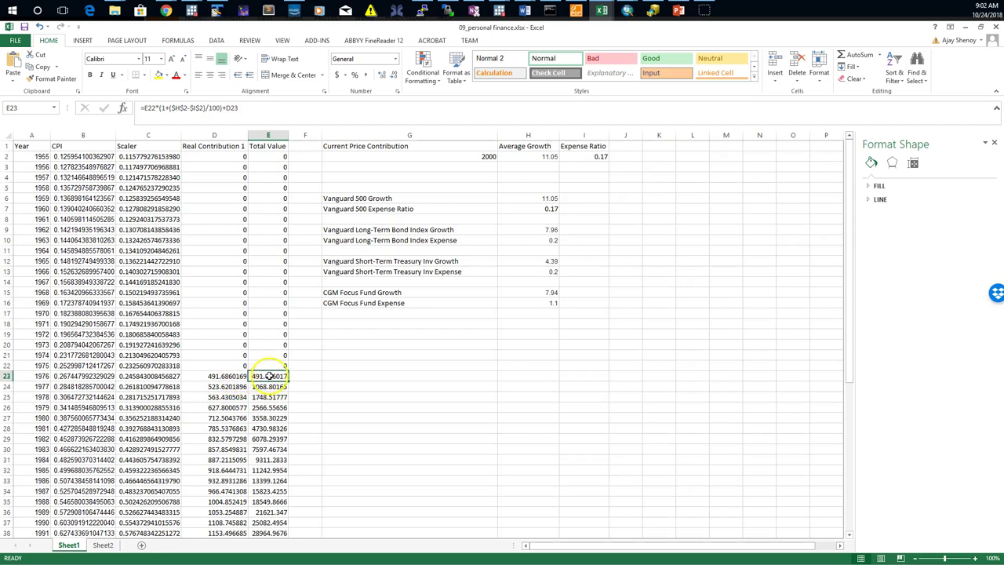
- Copy the years 1976 to 2014 from A23:A61 into column J starting at J43
scroll(396, 283, down, 2)
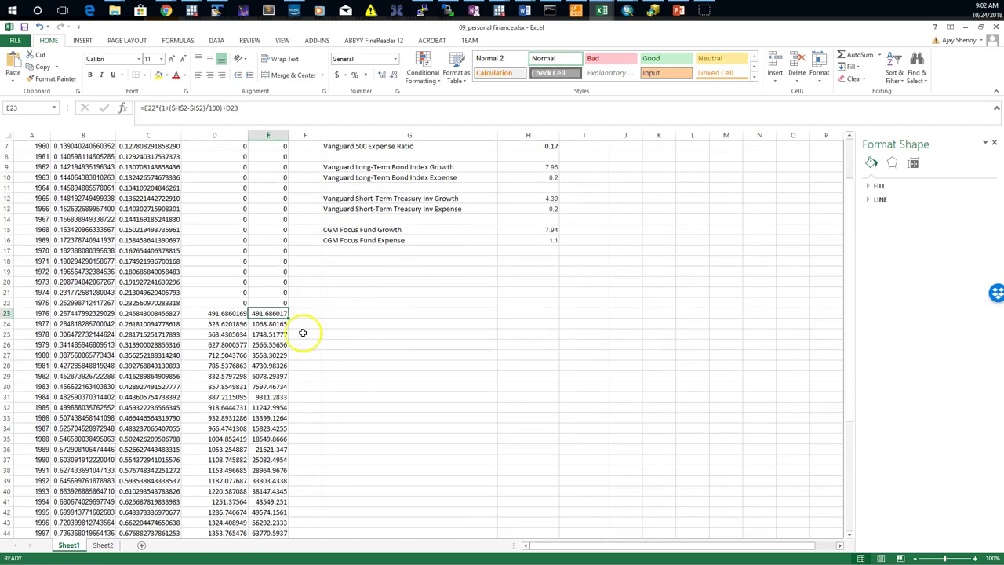
click(37, 314)
scroll(36, 408, down, 7)
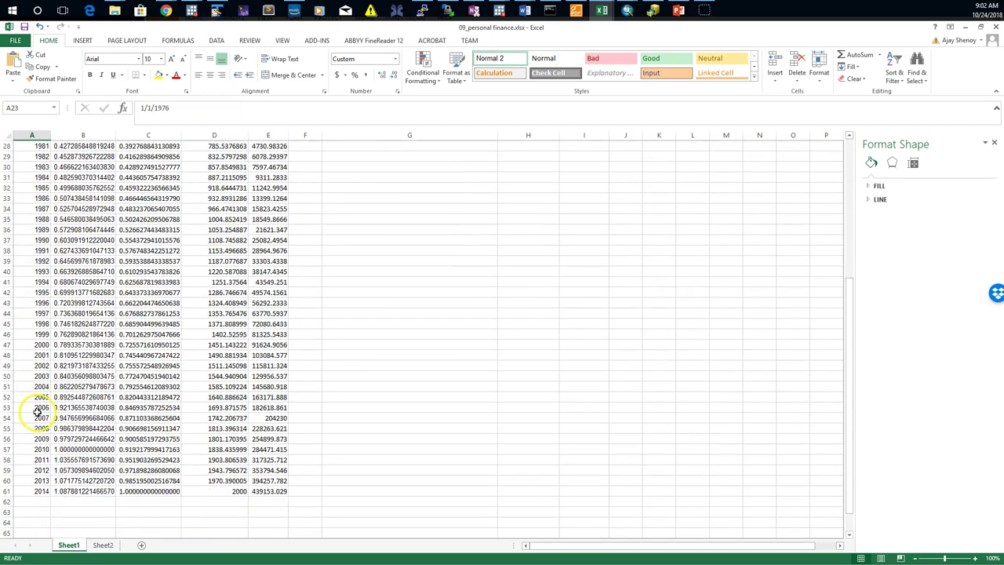
shift+click(39, 490)
key(ctrl+c)
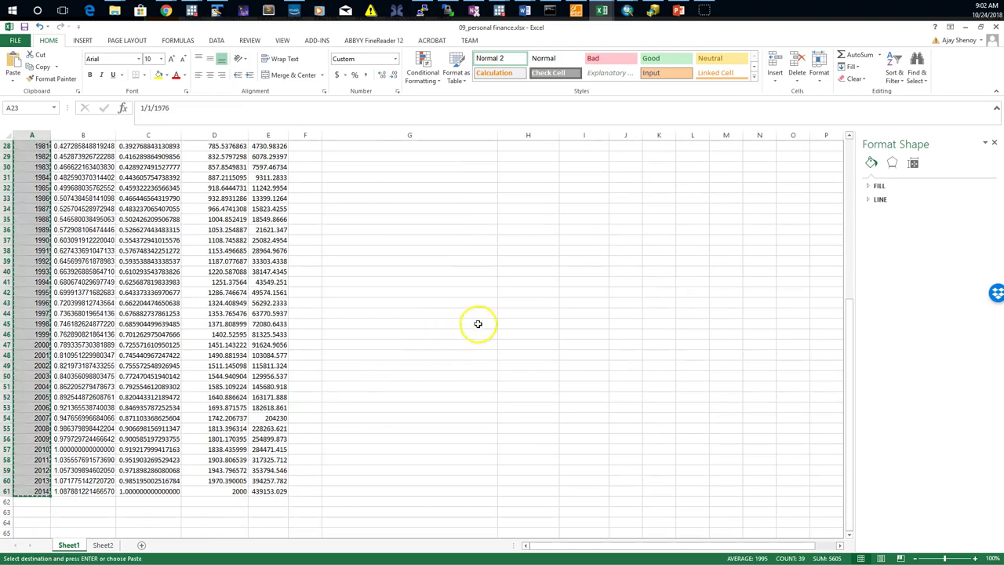
click(615, 304)
key(ctrl+v)
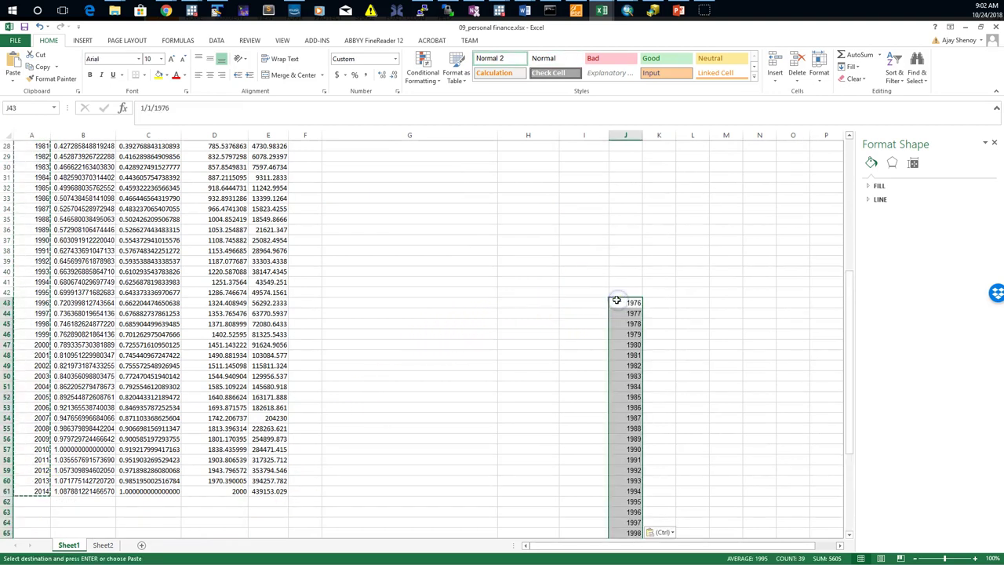
- Enter the header "Year" in J42 above the copied years
click(624, 290)
text(Ya)
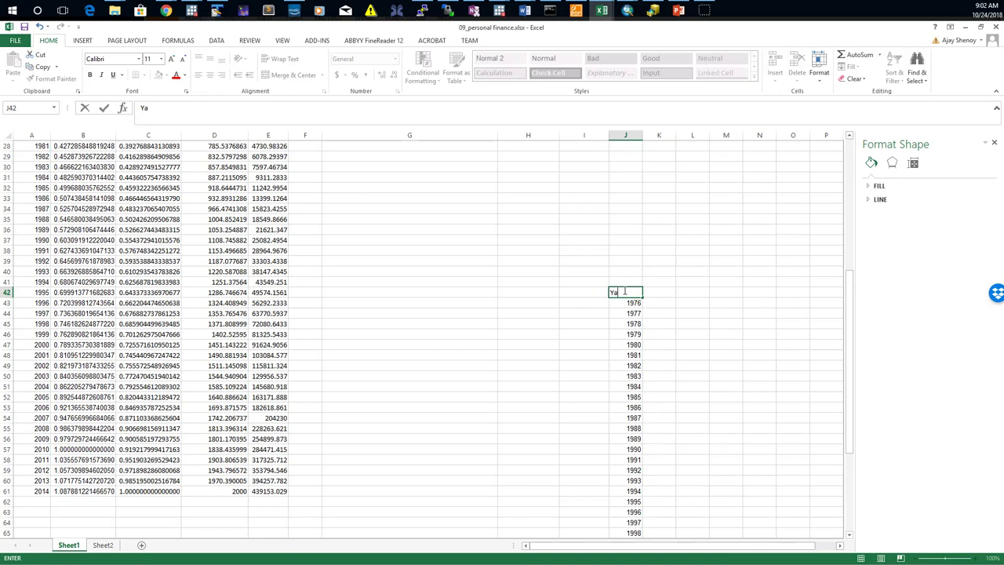
text(ar)
key(Return)
- Copy the Total Value results in E23:E61 and paste them as values only starting at K43
scroll(454, 313, up, 7)
drag(270, 313, 260, 491)
key(ctrl+c)
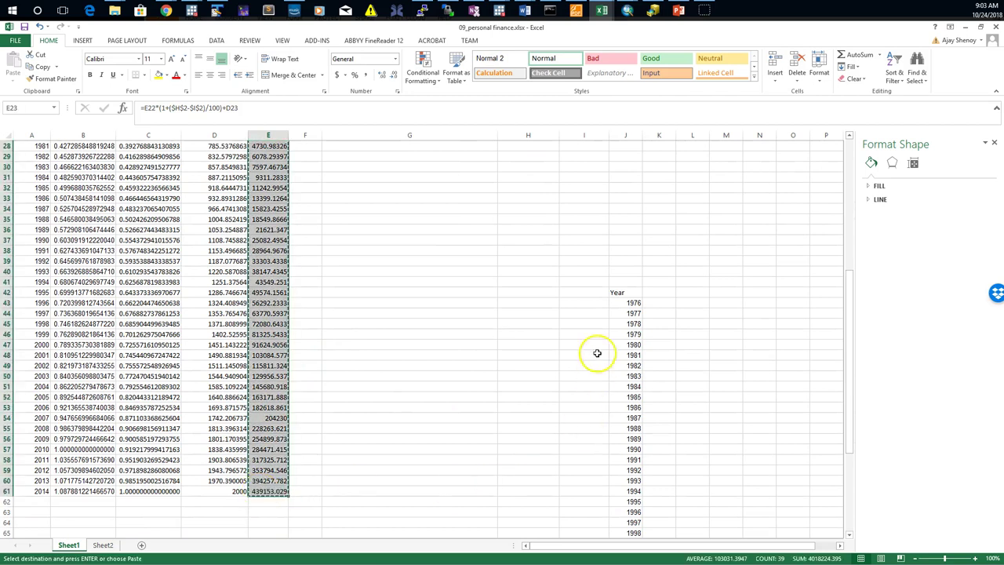
right_click(658, 303)
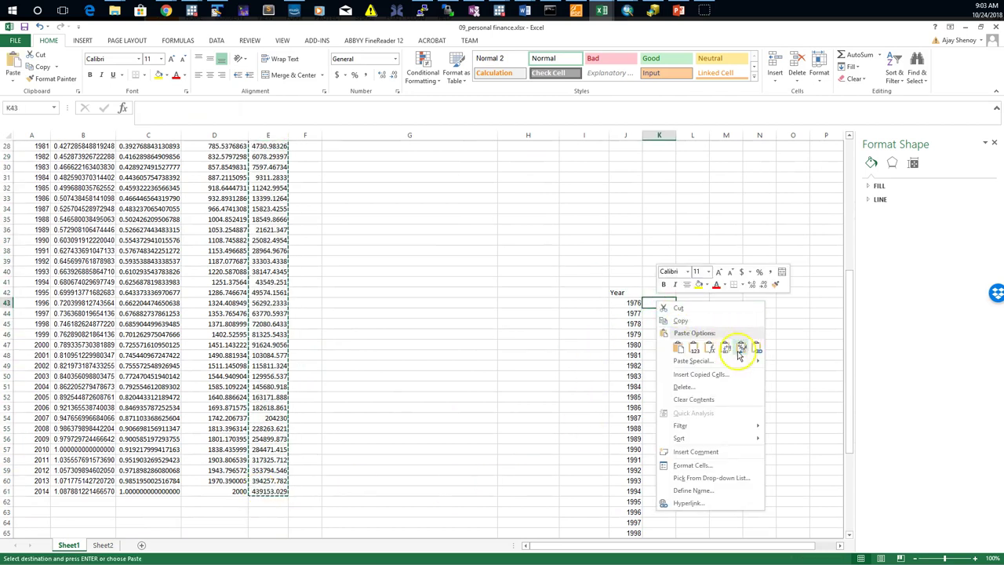
click(695, 349)
- Enter the header "v500" in K42 above the pasted values
click(653, 291)
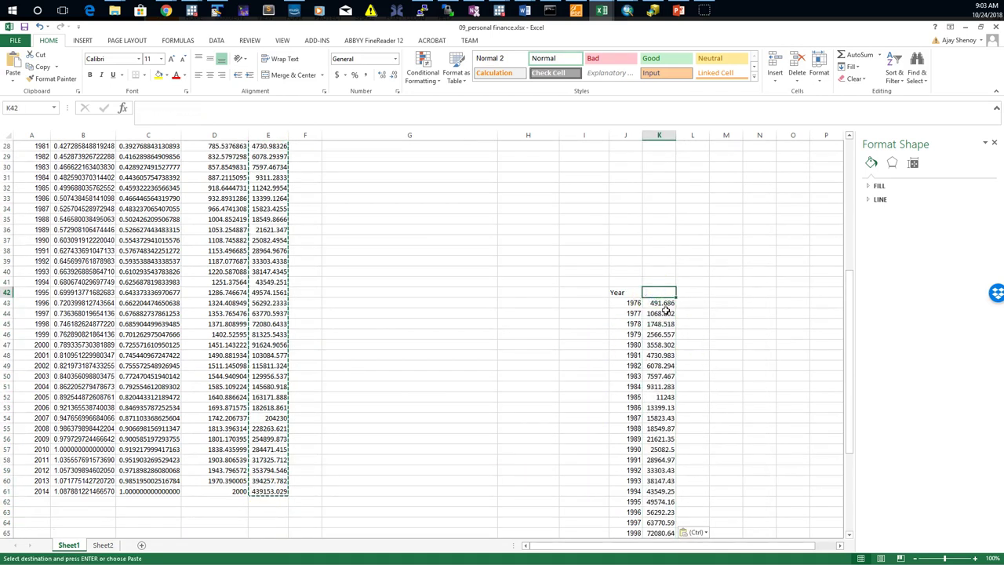
text(v50)
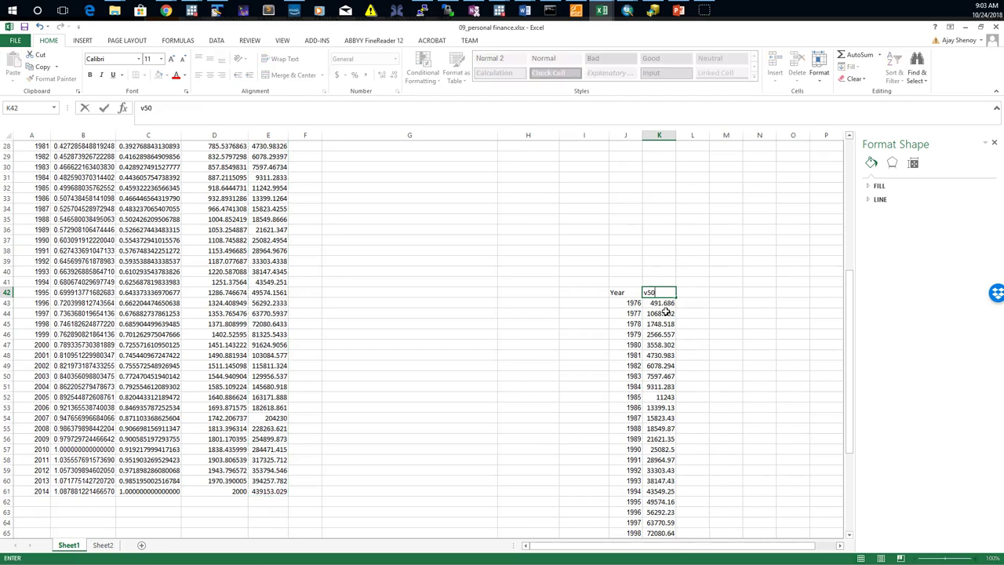
text(0)
key(Return)
- Insert a 2-D line chart from the v500 column, range K42:K81
click(623, 294)
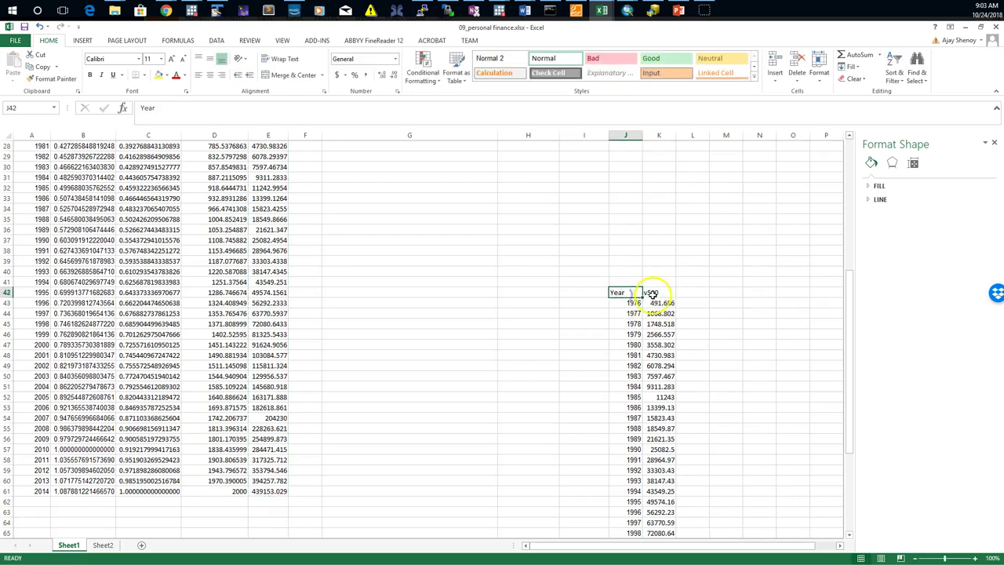
click(651, 294)
scroll(652, 298, down, 7)
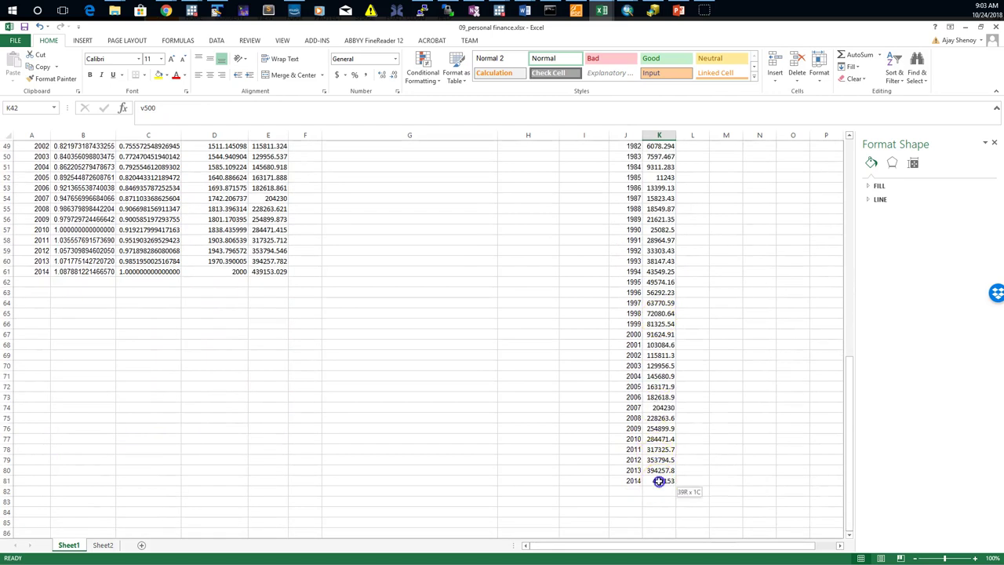
drag(659, 481, 660, 470)
scroll(664, 457, up, 5)
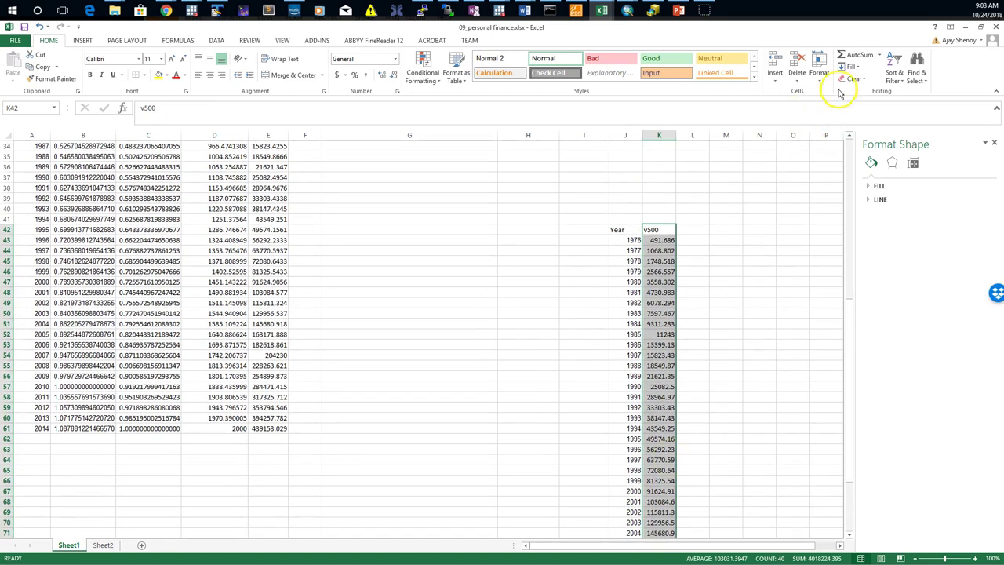
click(81, 40)
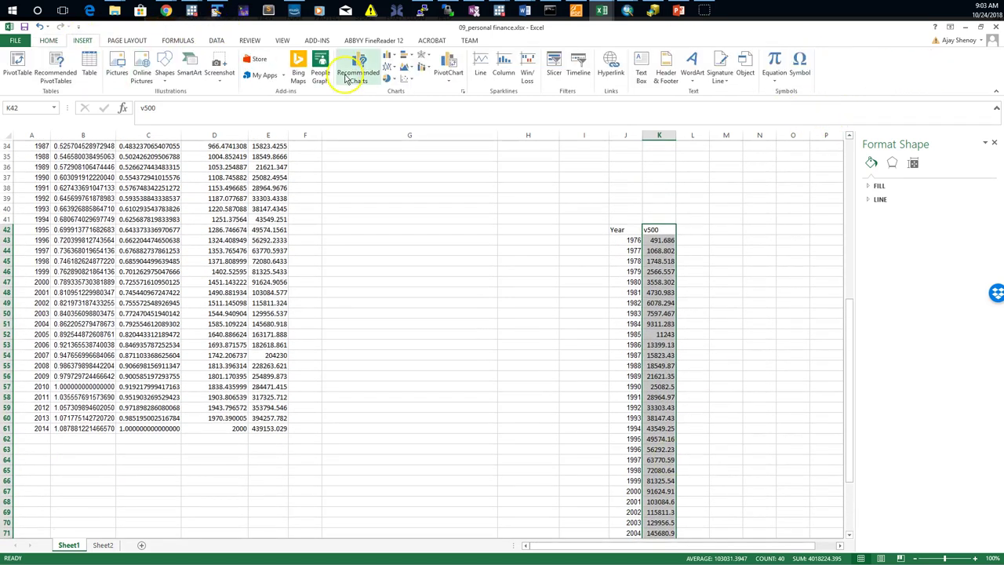
click(389, 66)
click(390, 96)
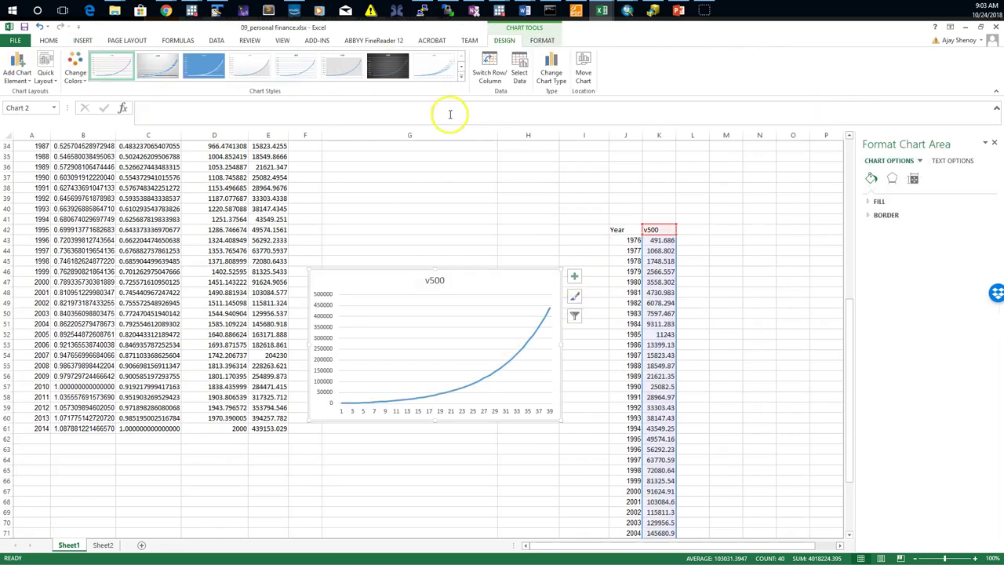
- Set the chart's horizontal axis labels to the years in J43:J81
click(519, 72)
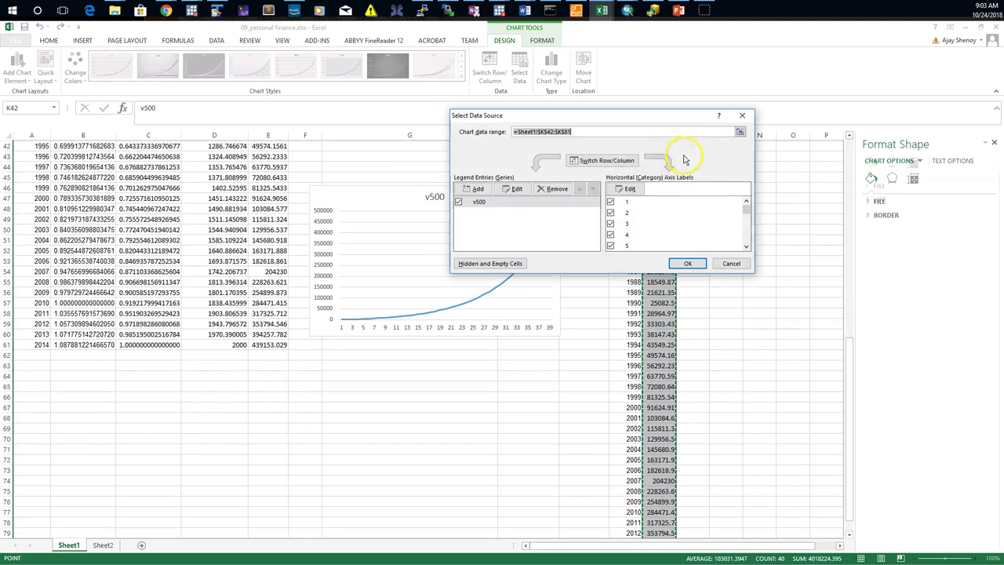
click(625, 188)
drag(632, 156, 625, 365)
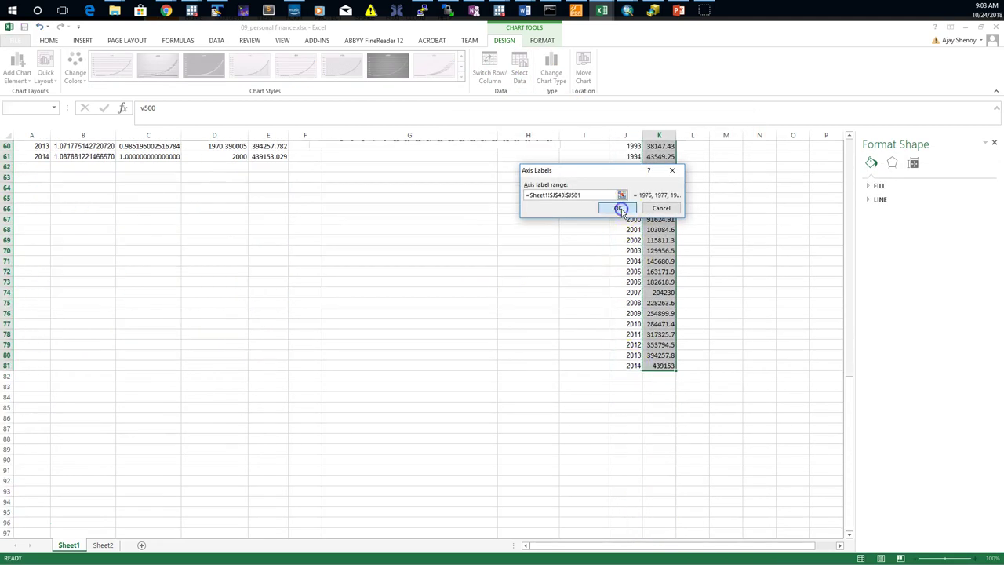
click(619, 207)
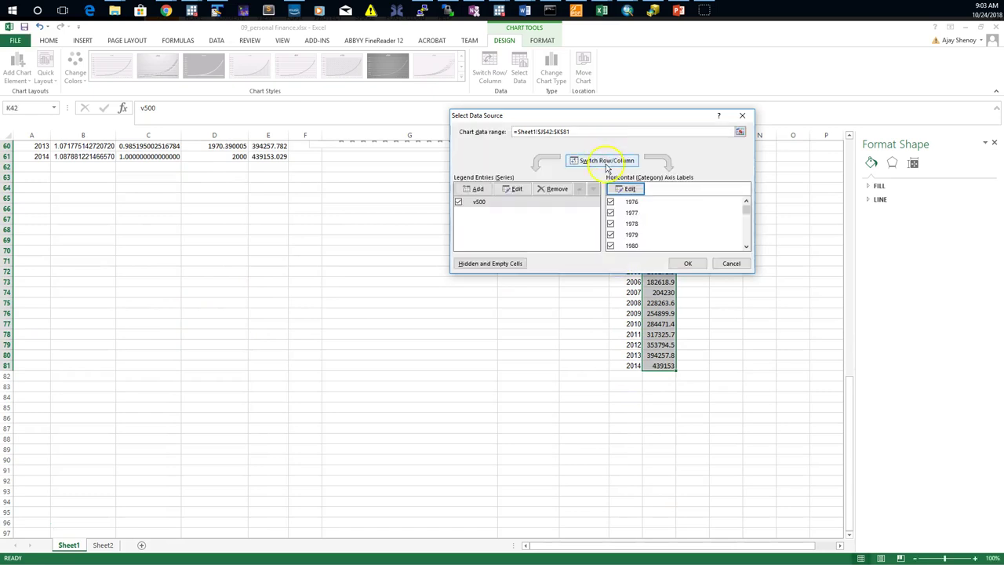
click(684, 262)
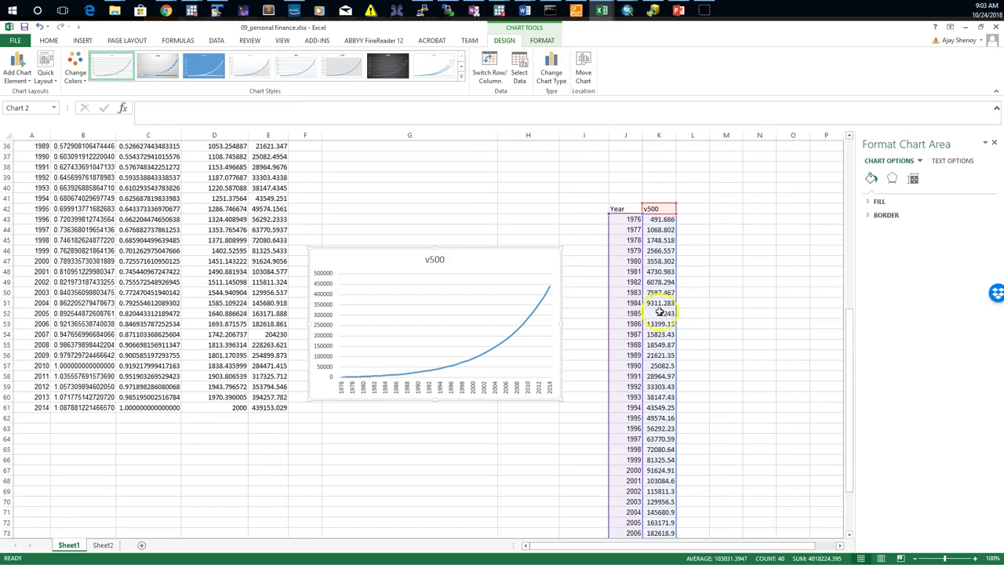
- Move the v500 chart and enlarge it to span roughly columns C to I and rows 39 to 63
drag(462, 269, 299, 176)
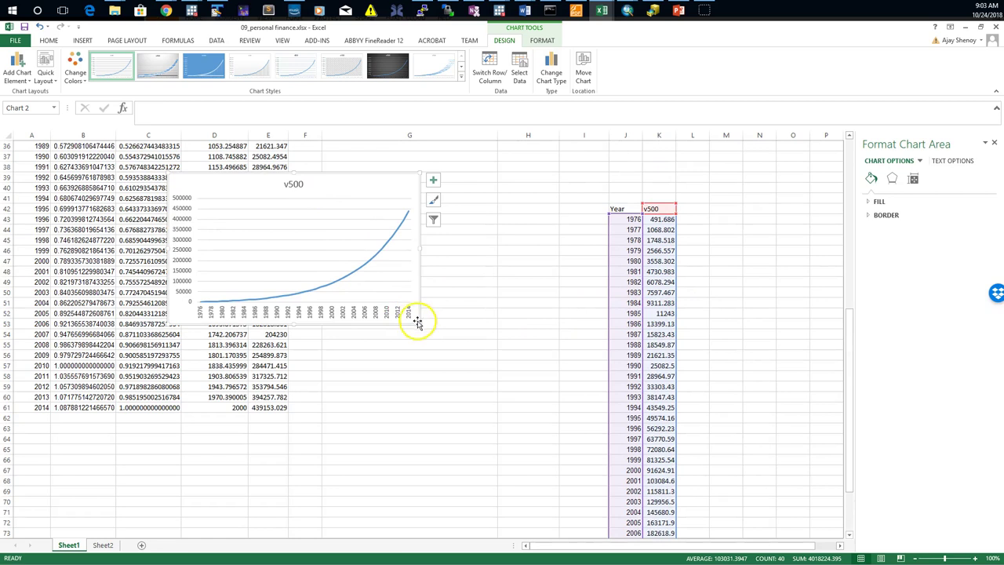
drag(419, 324, 599, 435)
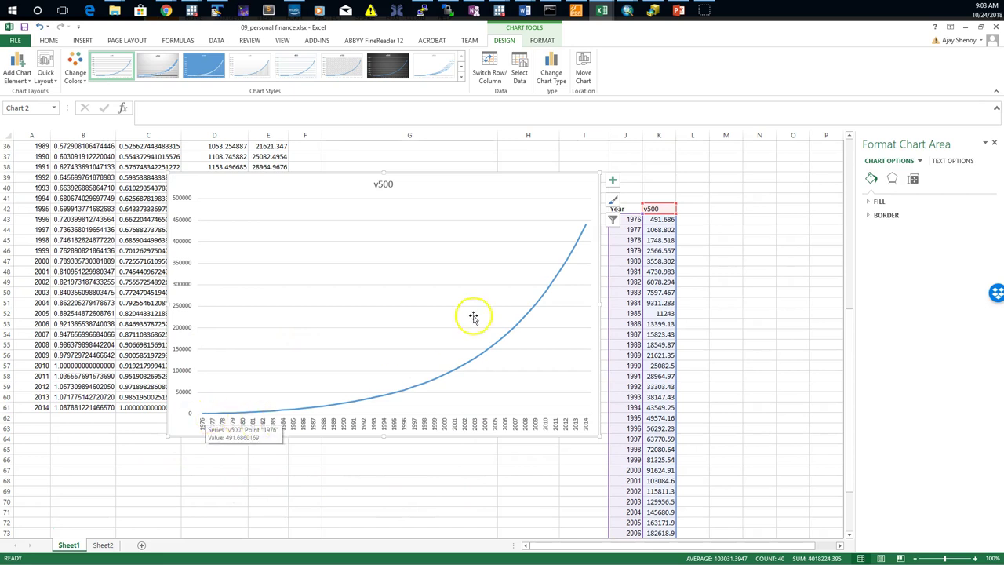
mouse_move(585, 232)
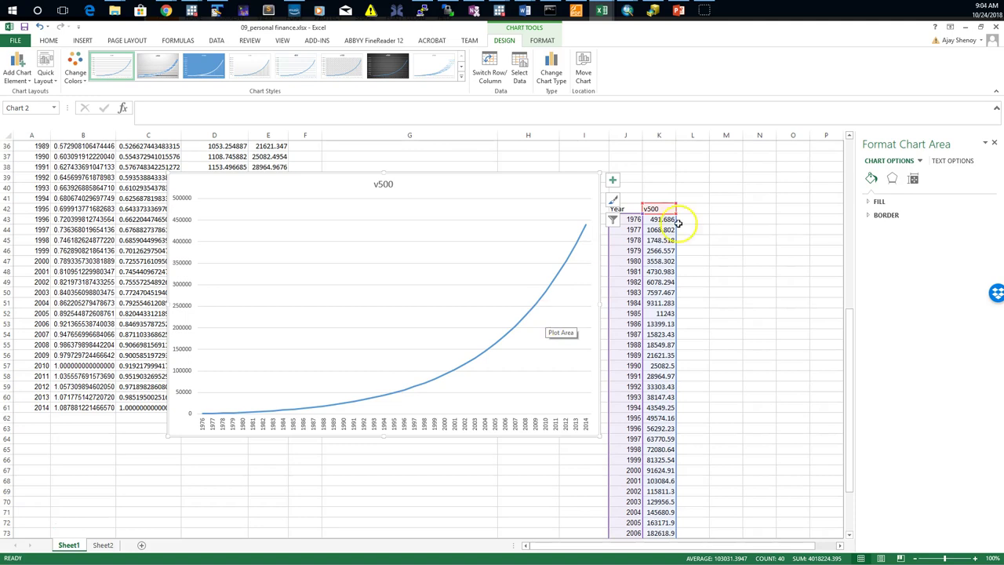
scroll(698, 242, up, 12)
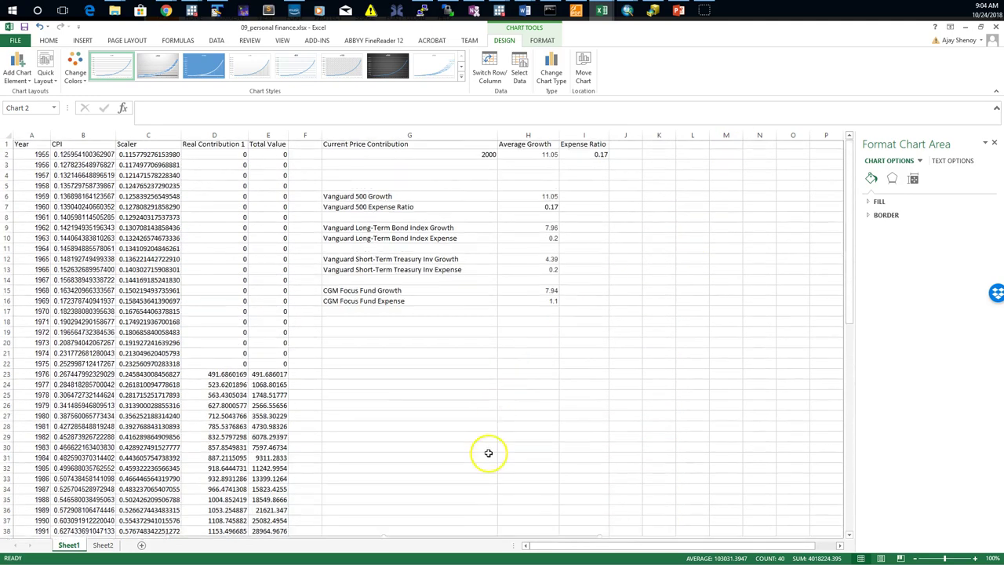
- Move the v500 chart up beside the main data, spanning roughly columns G to O and rows 25 to 49
scroll(488, 453, down, 5)
drag(491, 394, 693, 227)
scroll(626, 312, up, 5)
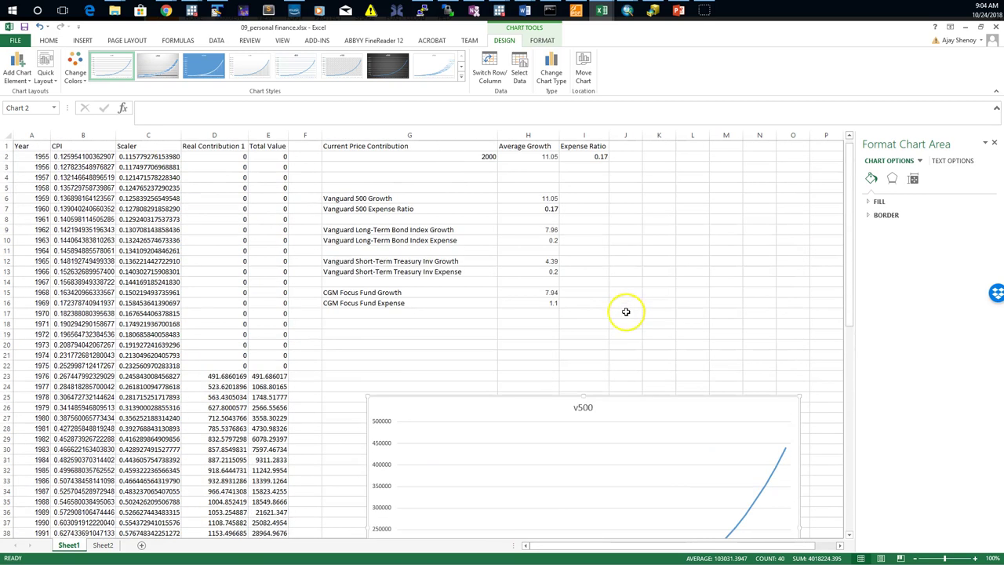
- Copy the Vanguard Long-Term Bond Index growth and expense from H9:H10 and paste them transposed into H2:I2
click(541, 229)
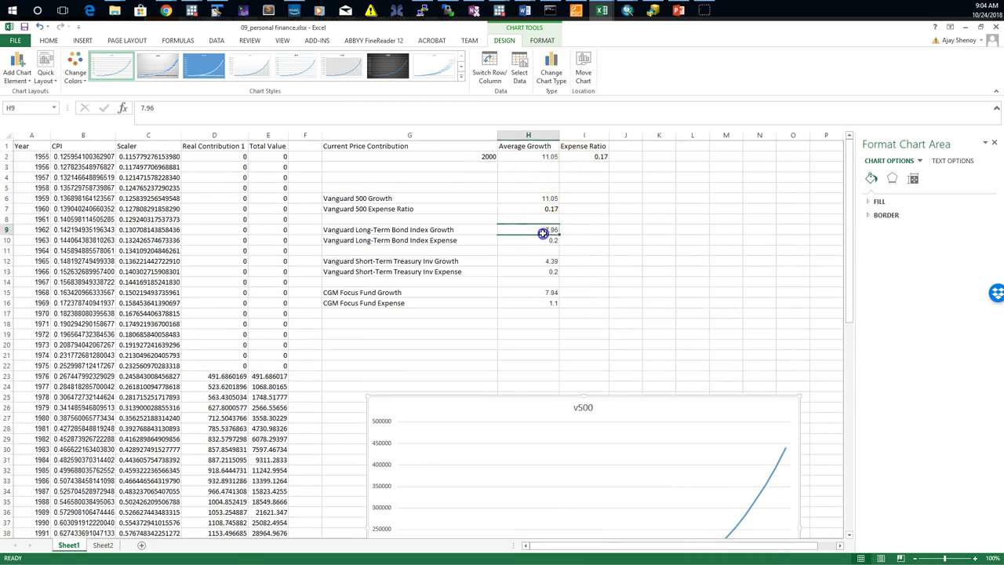
click(540, 271)
drag(541, 292, 541, 301)
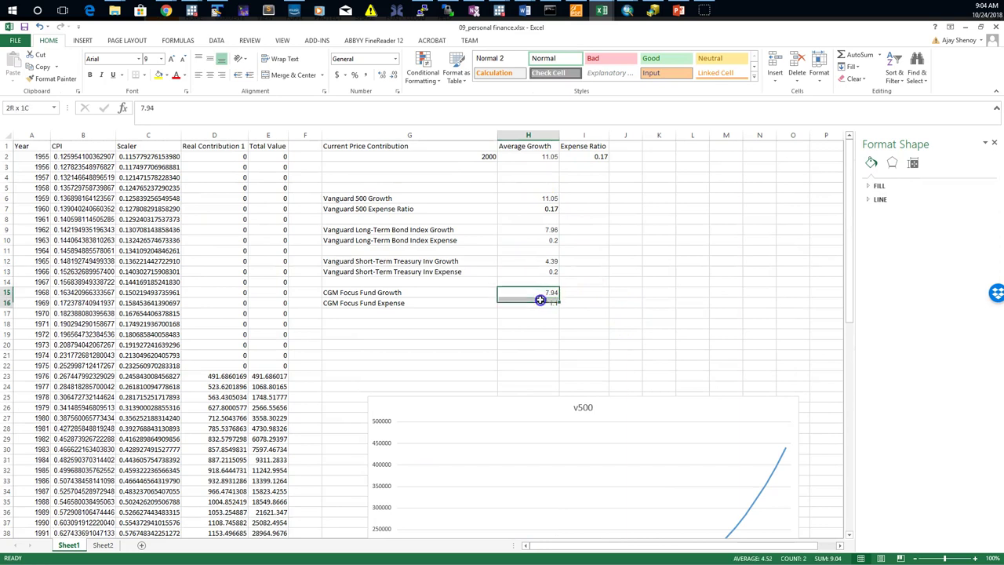
drag(549, 231, 549, 241)
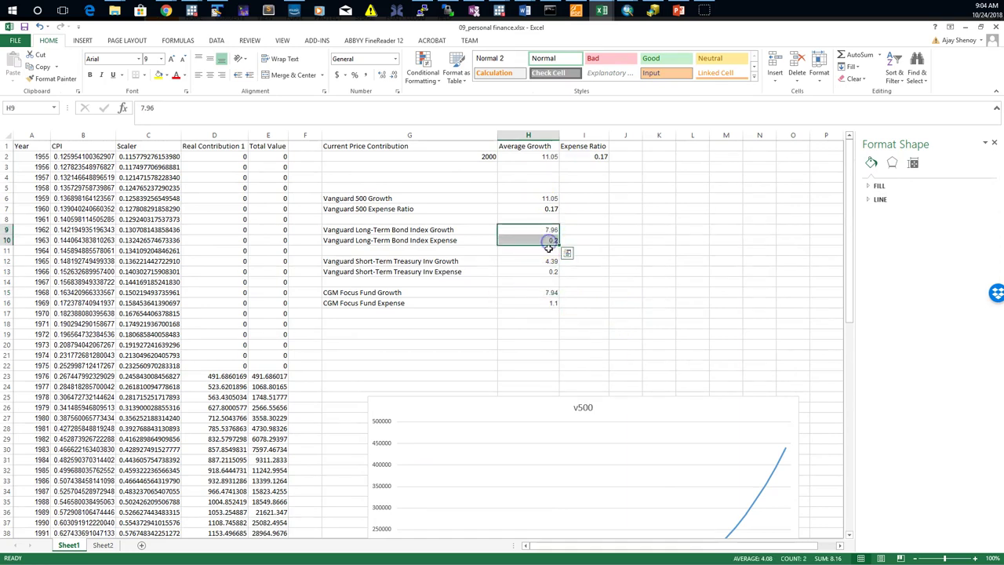
key(ctrl+c)
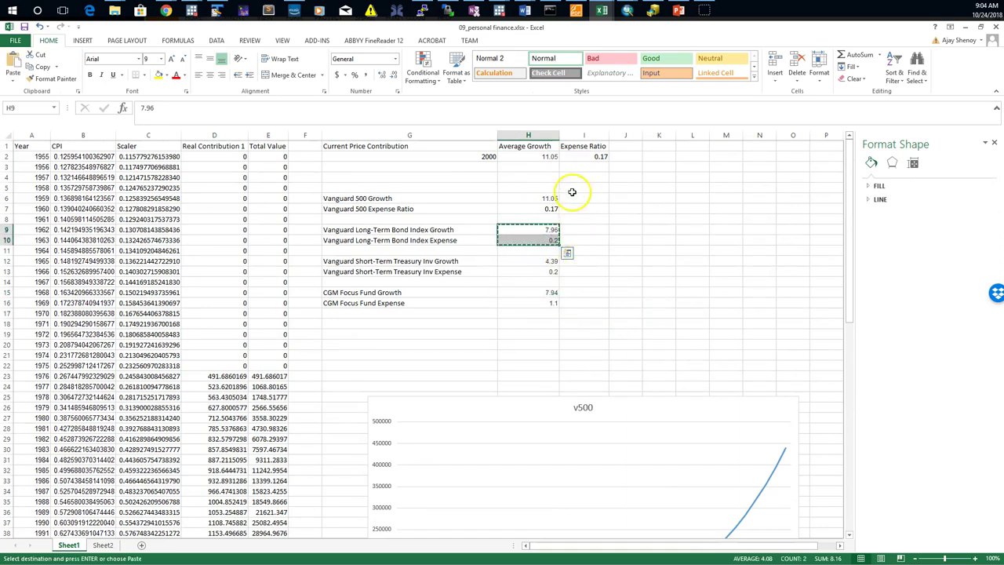
right_click(548, 157)
click(619, 203)
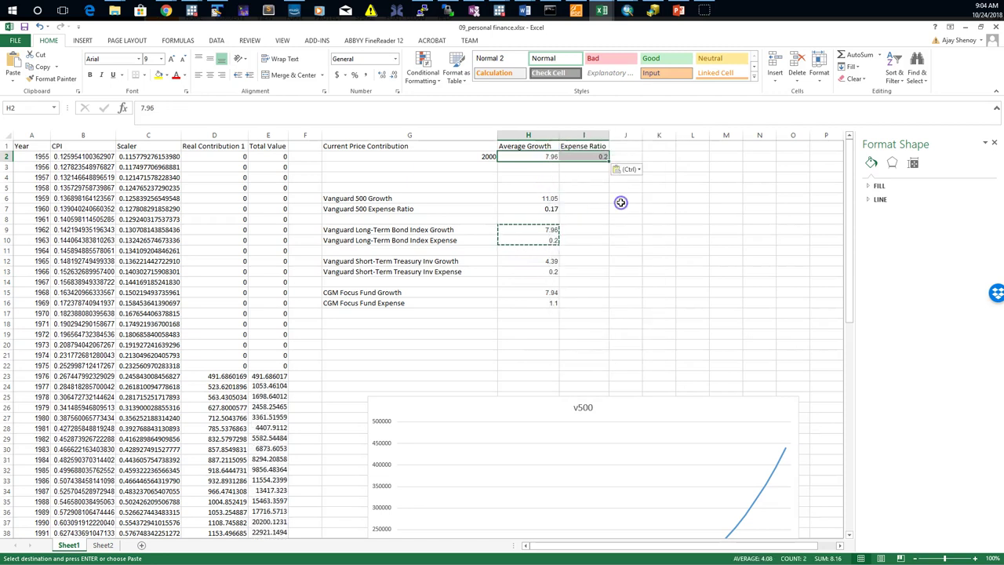
- Copy the 1976–2014 Total Value figures in E23:E61
click(598, 239)
scroll(369, 280, down, 7)
click(273, 166)
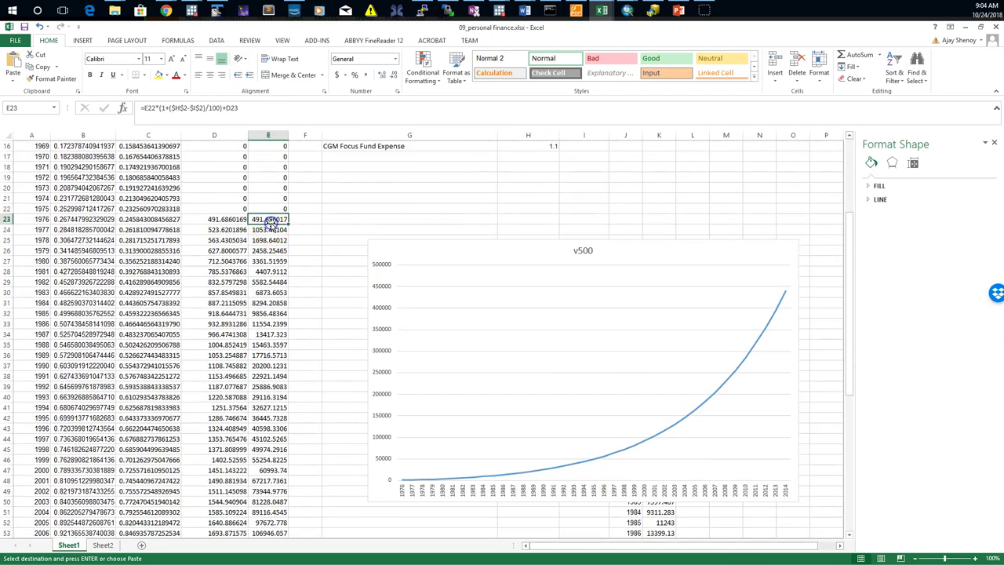
scroll(259, 345, down, 5)
shift+click(265, 396)
key(ctrl+c)
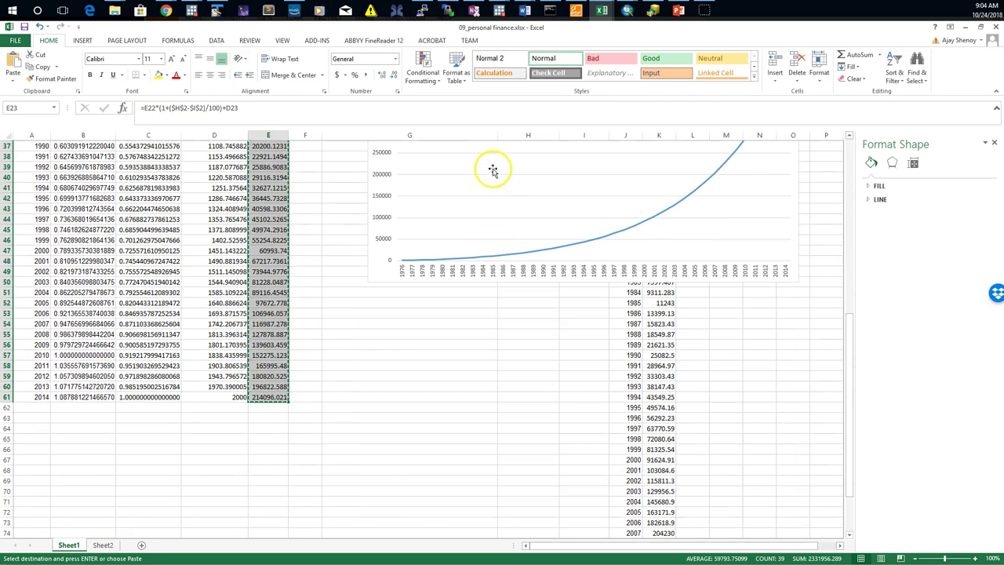
- Shift the v500 chart over columns C to H to uncover the year table, and paste the copied totals as values into L43:L81
click(493, 168)
drag(331, 250, 86, 242)
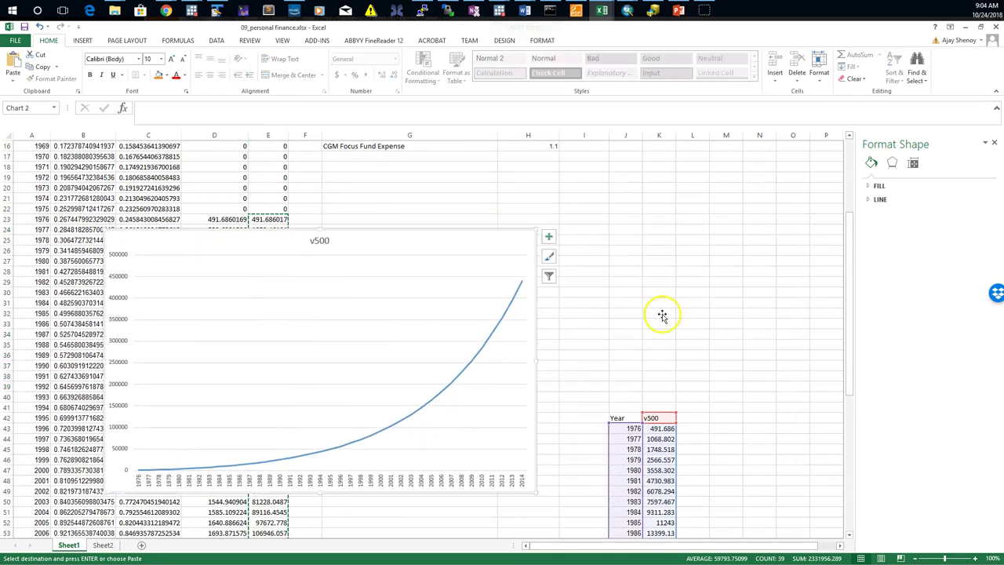
click(694, 428)
key(ctrl+v)
scroll(729, 406, up, 2)
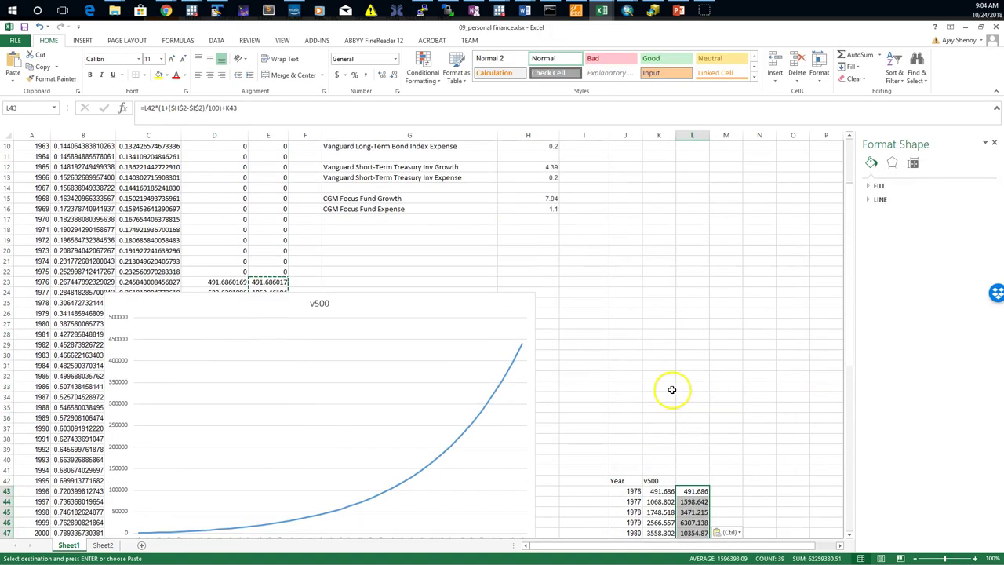
right_click(703, 500)
right_click(696, 494)
right_click(693, 490)
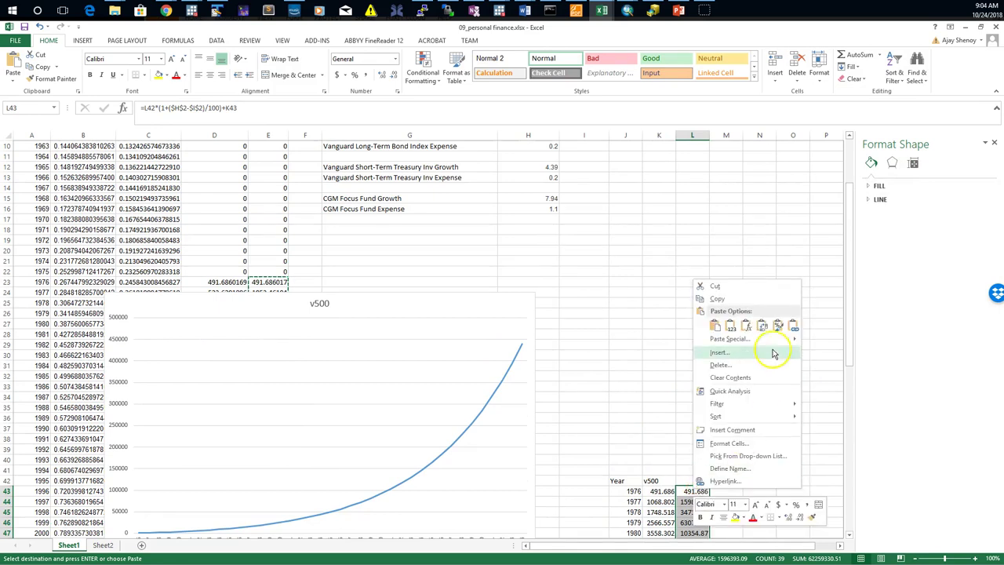
click(729, 328)
- Enter the header "bond" in L42 above the pasted values
scroll(718, 422, down, 2)
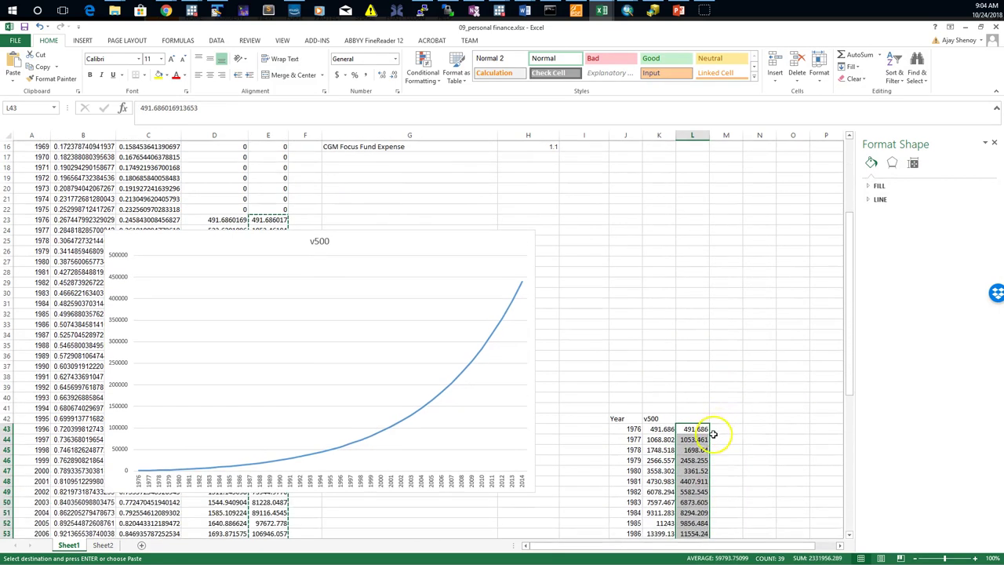
click(699, 415)
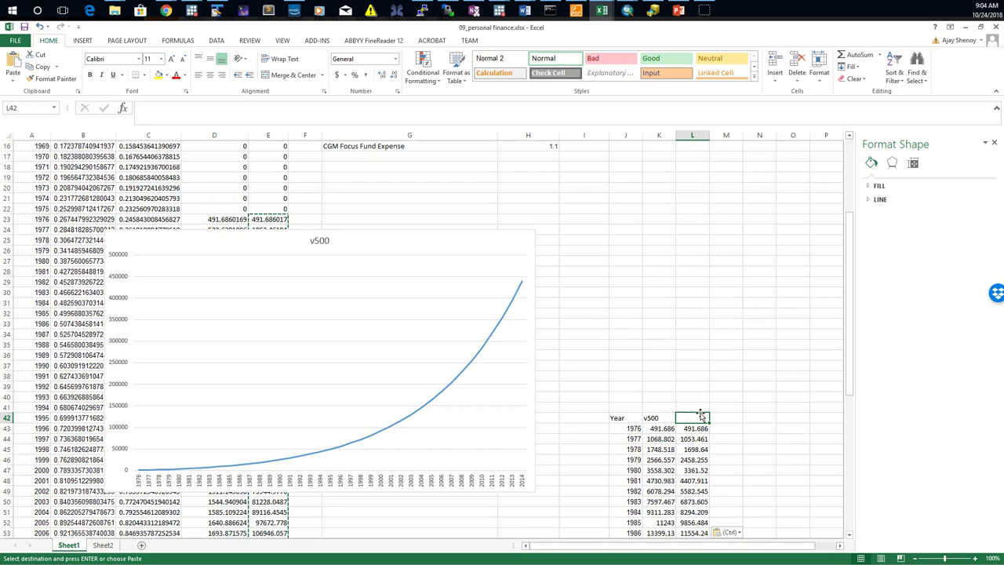
text(bond)
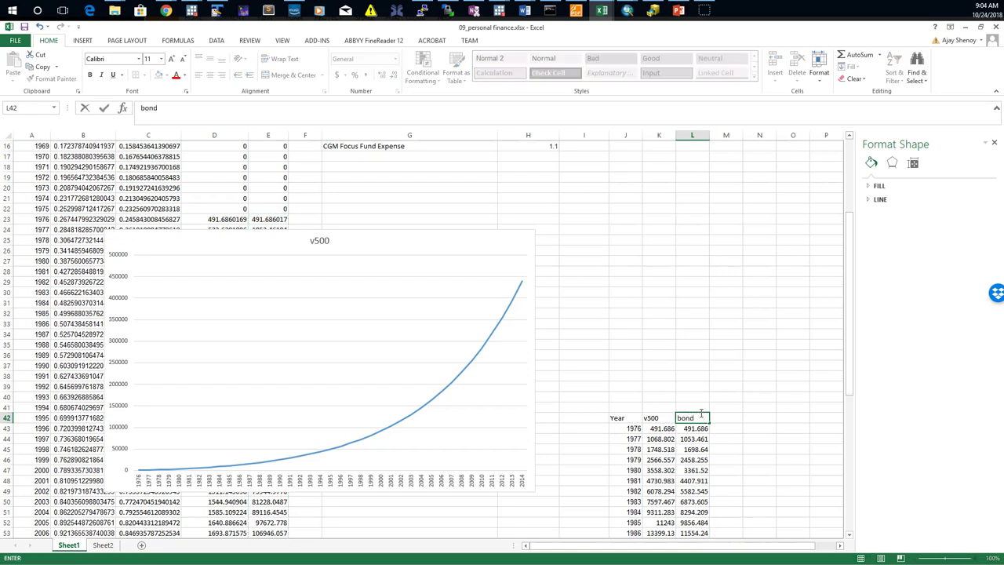
key(Return)
- Add a new data series to the v500 chart and take its name from the bond header in L42
click(403, 253)
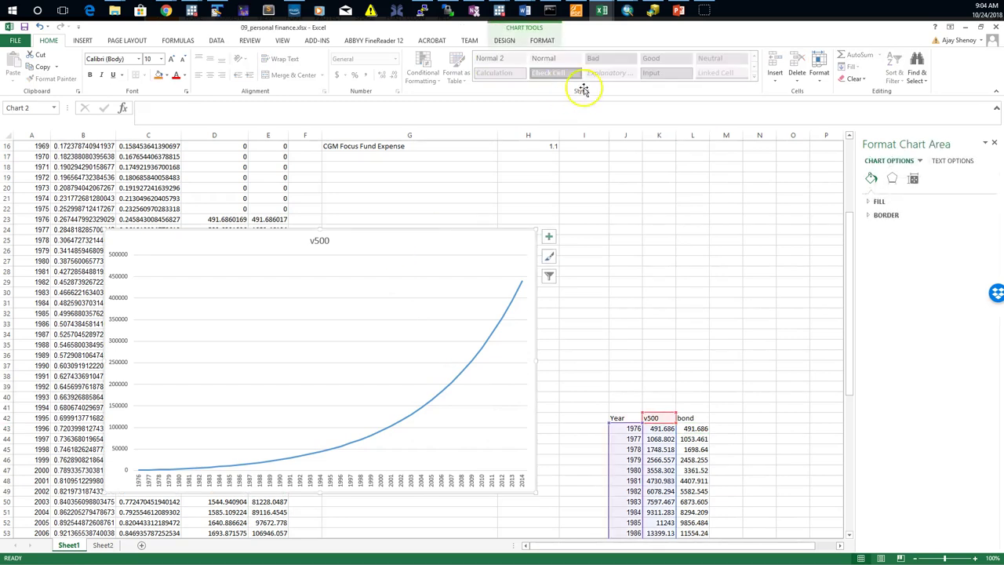
click(543, 40)
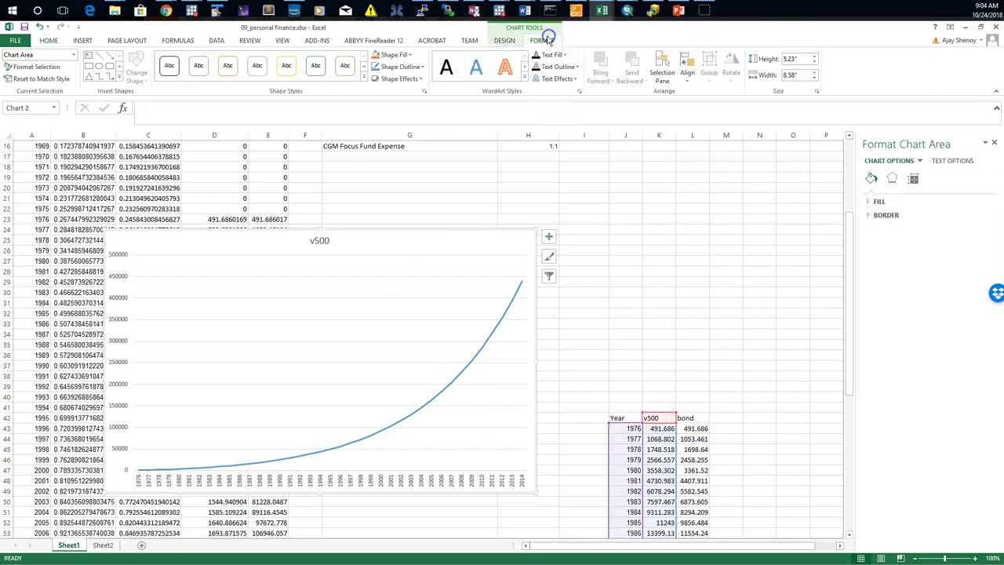
click(504, 40)
click(520, 86)
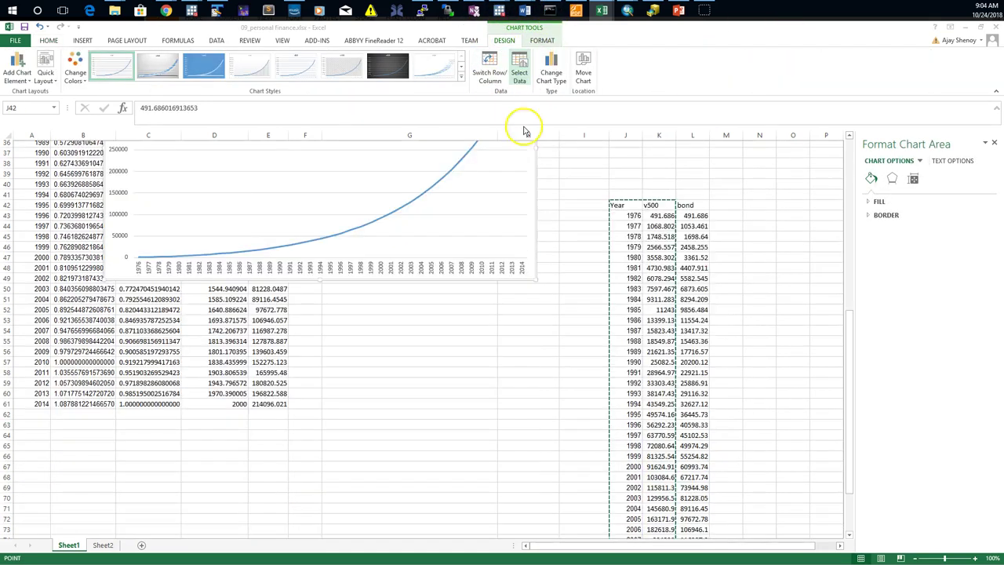
click(475, 189)
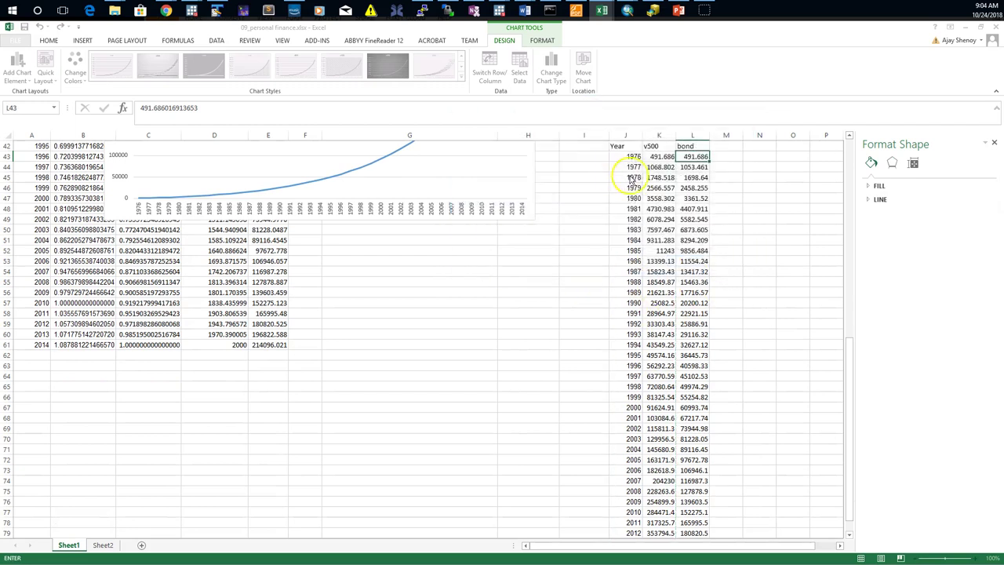
click(696, 147)
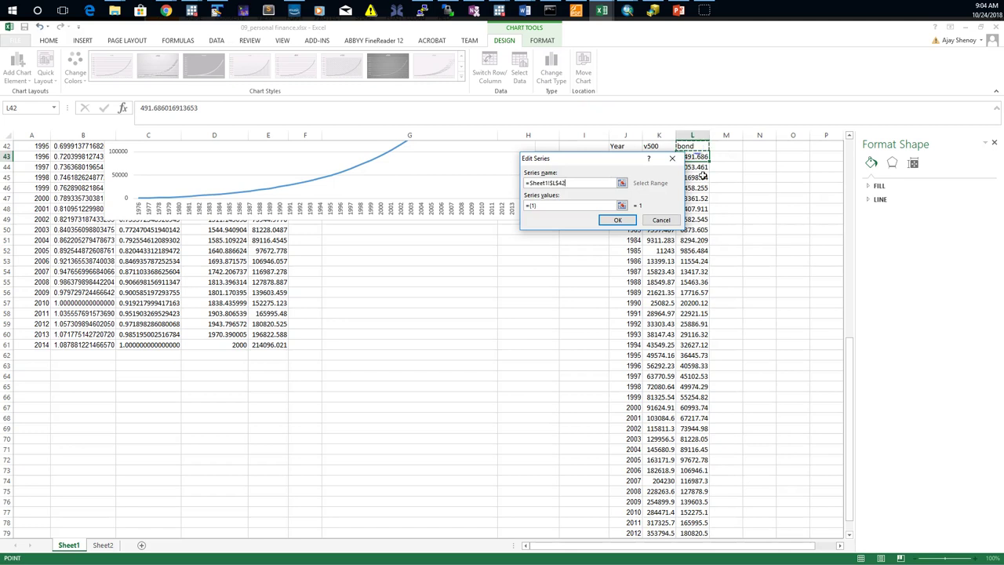
scroll(705, 330, down, 6)
shift+click(697, 364)
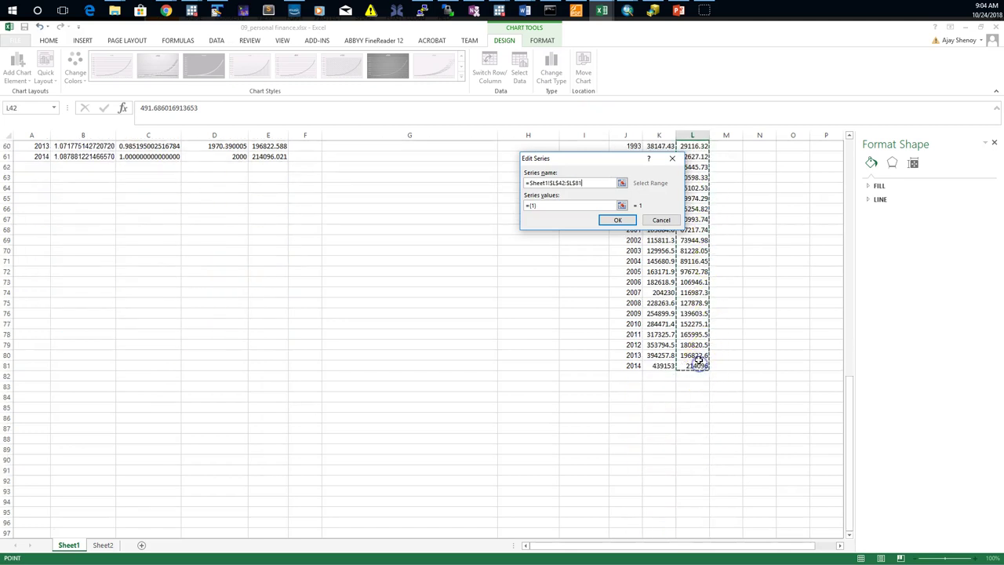
scroll(705, 251, up, 10)
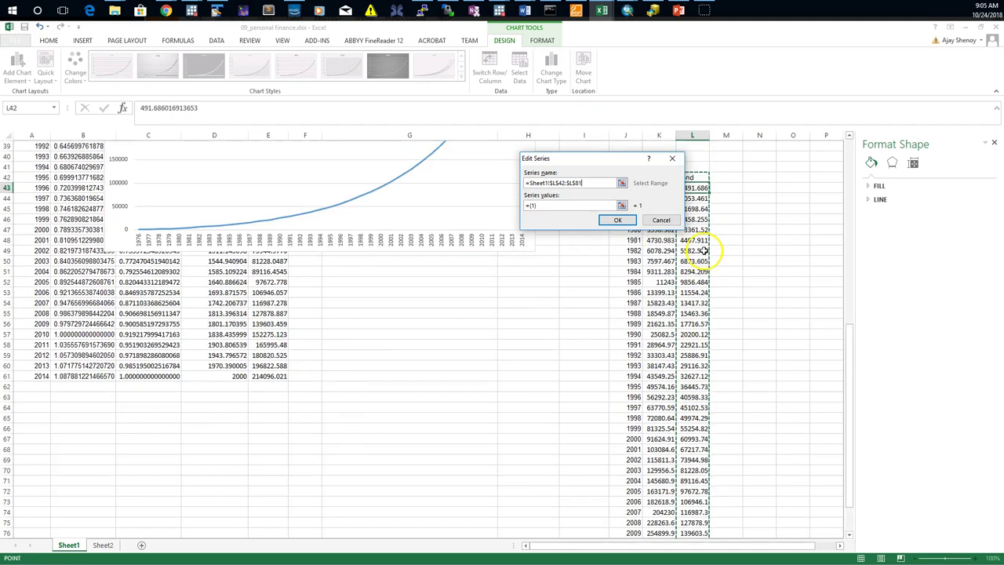
click(695, 270)
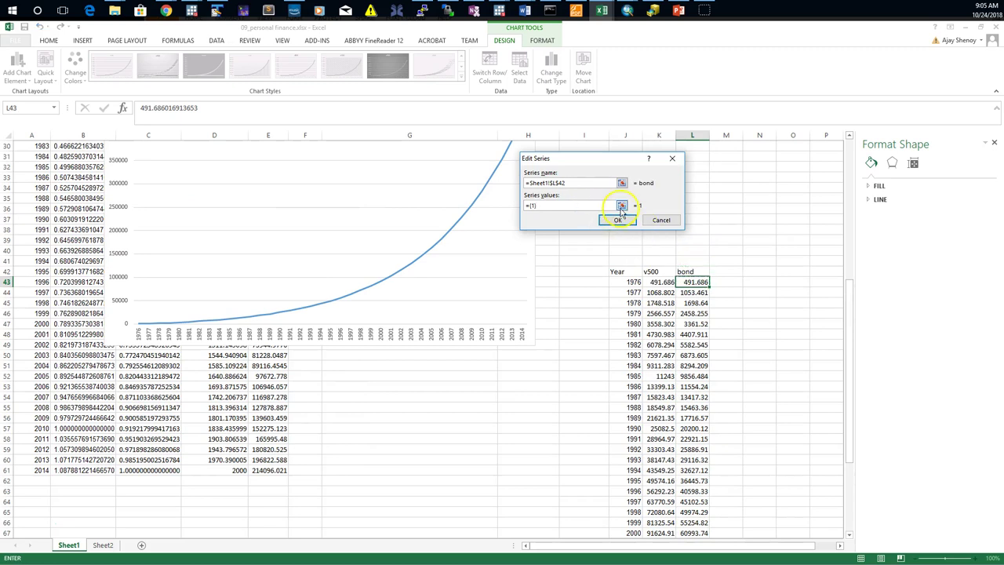
- Set the new series' values to the bond figures in L43:L81, removing the default {1} entry from the reference
click(620, 206)
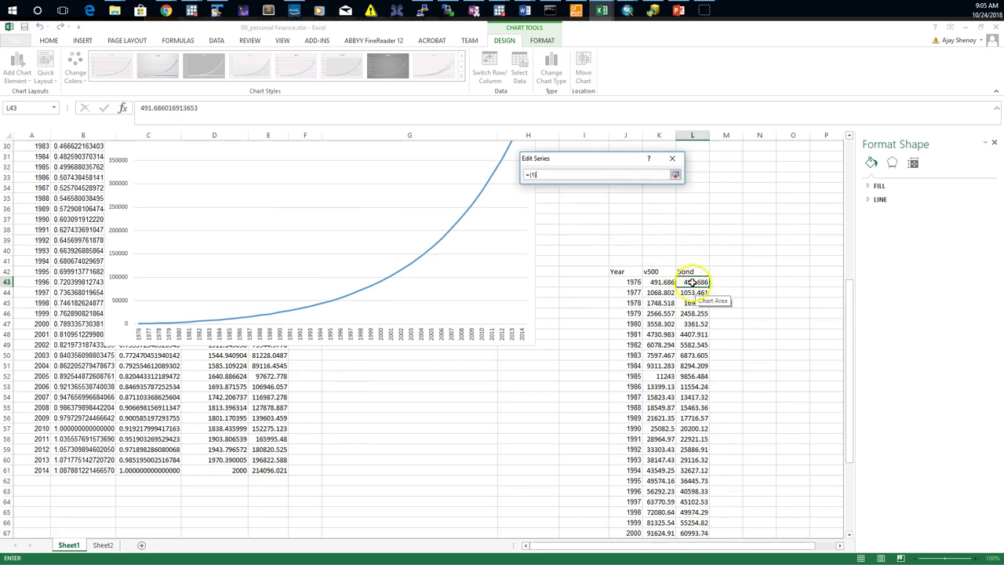
scroll(693, 314, down, 7)
click(701, 459)
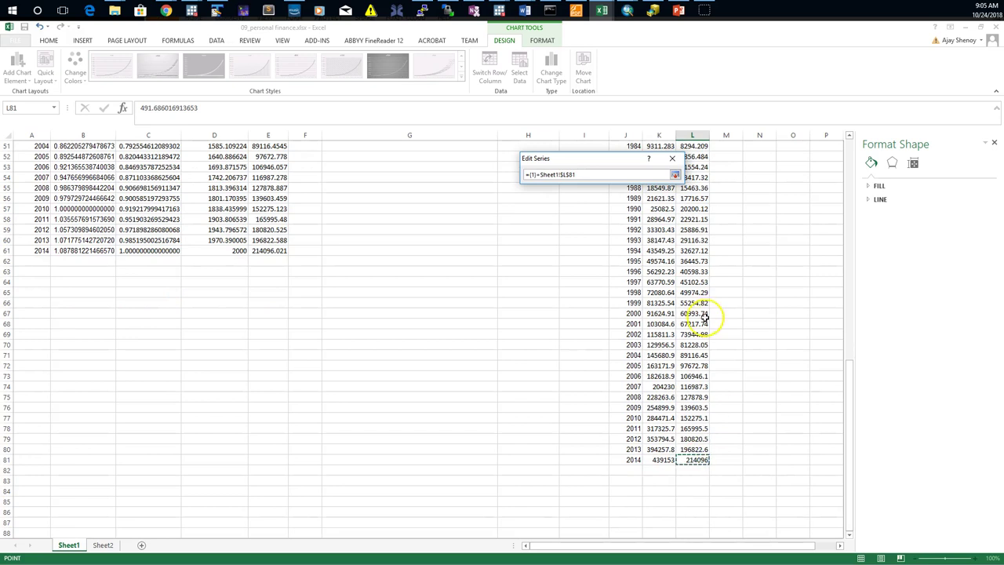
scroll(680, 196, up, 6)
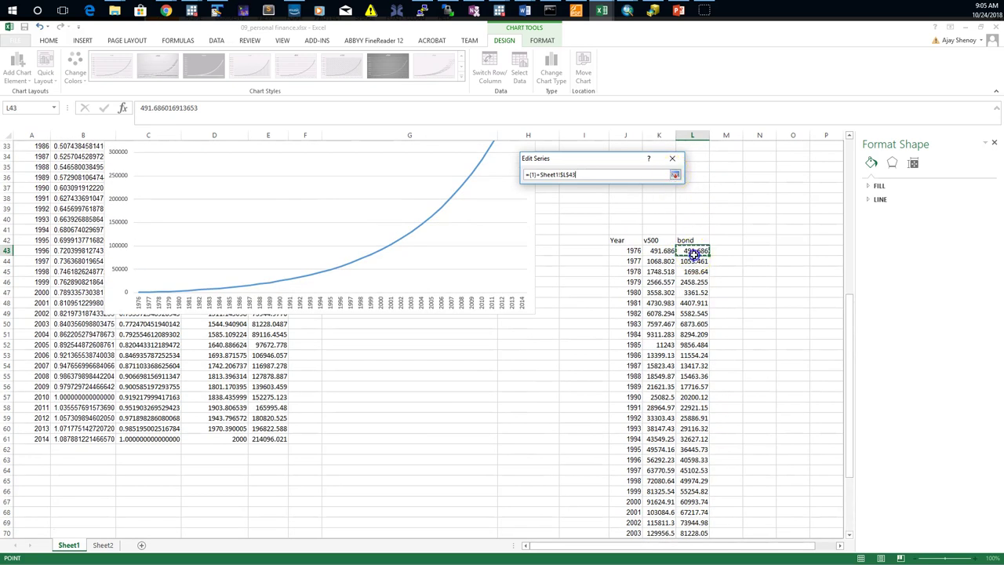
drag(692, 282, 695, 519)
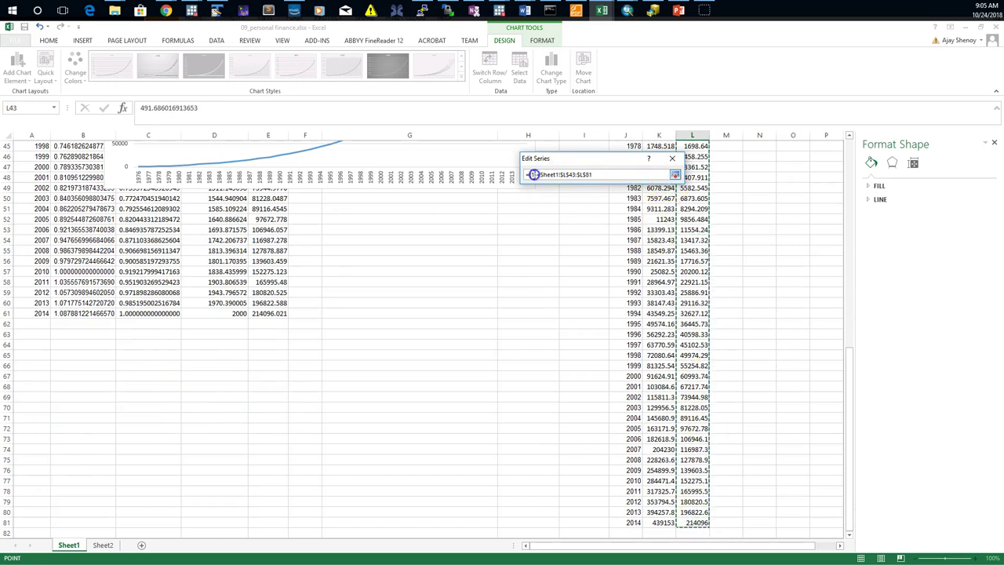
click(557, 202)
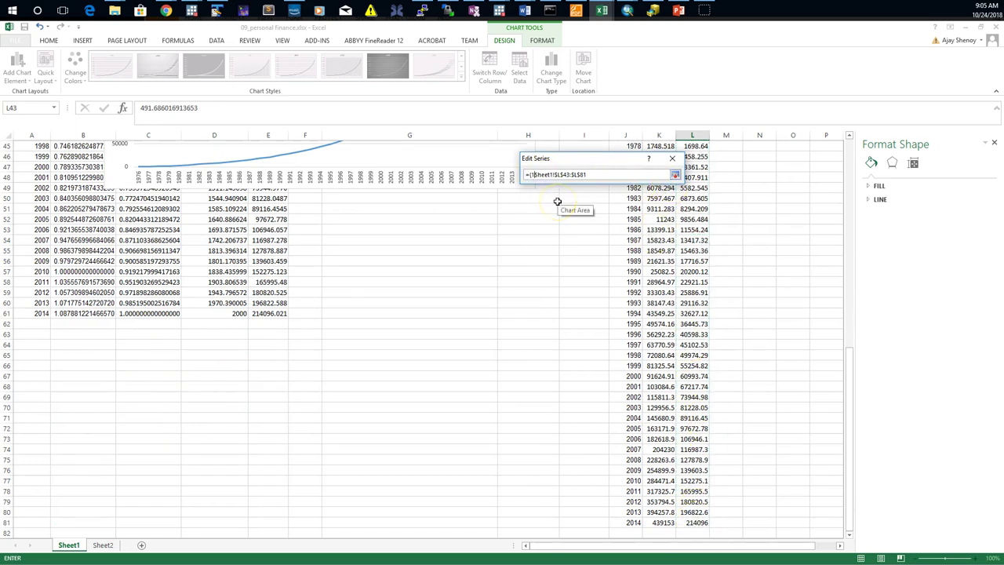
click(676, 175)
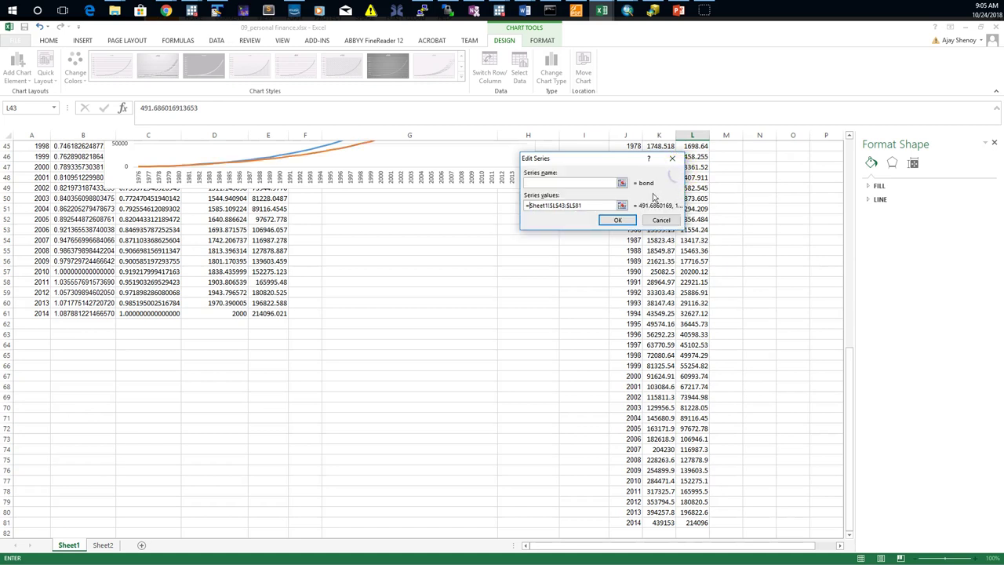
- Reselect the bond header in L42 as the series name and finish adding the series
click(621, 184)
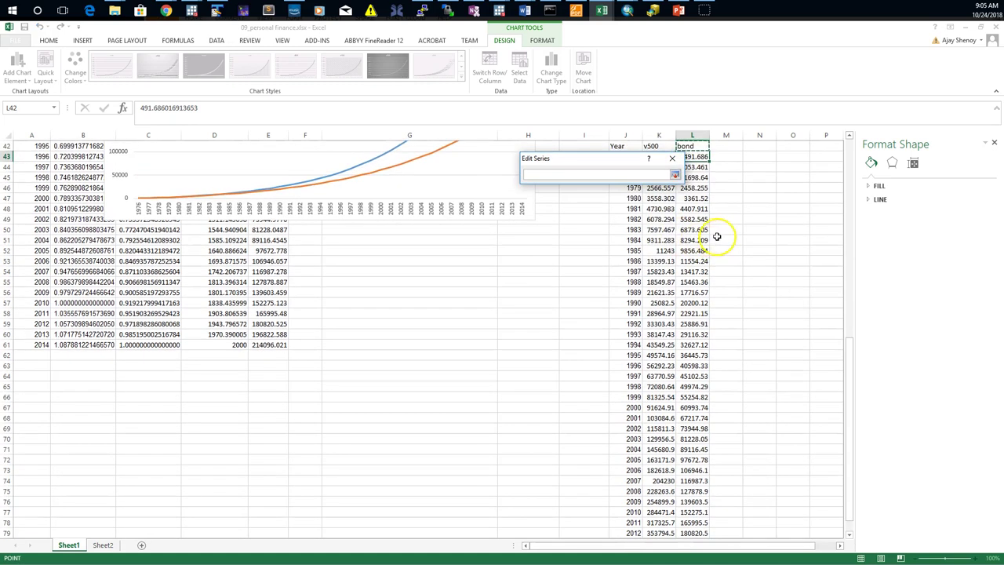
click(702, 240)
click(677, 176)
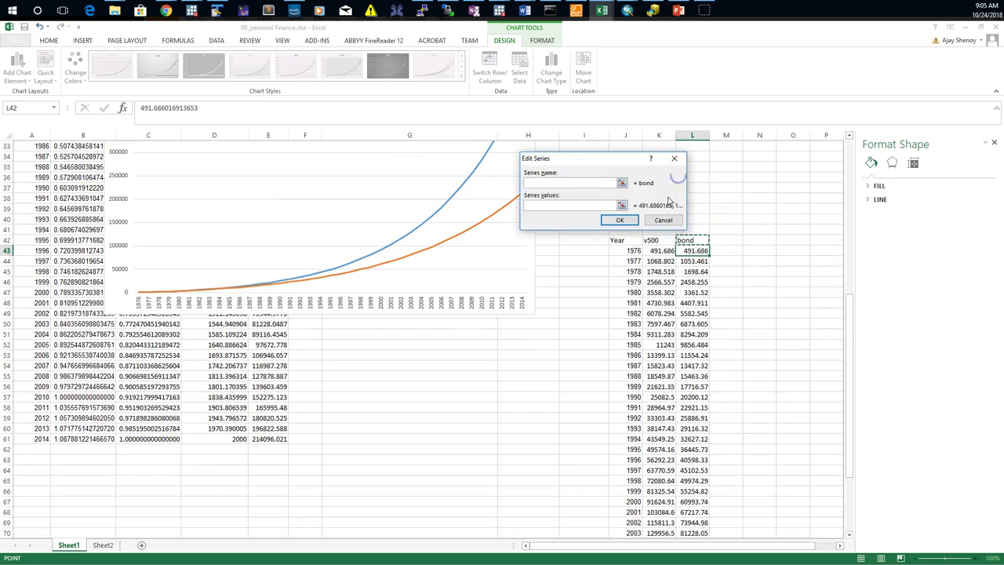
click(631, 220)
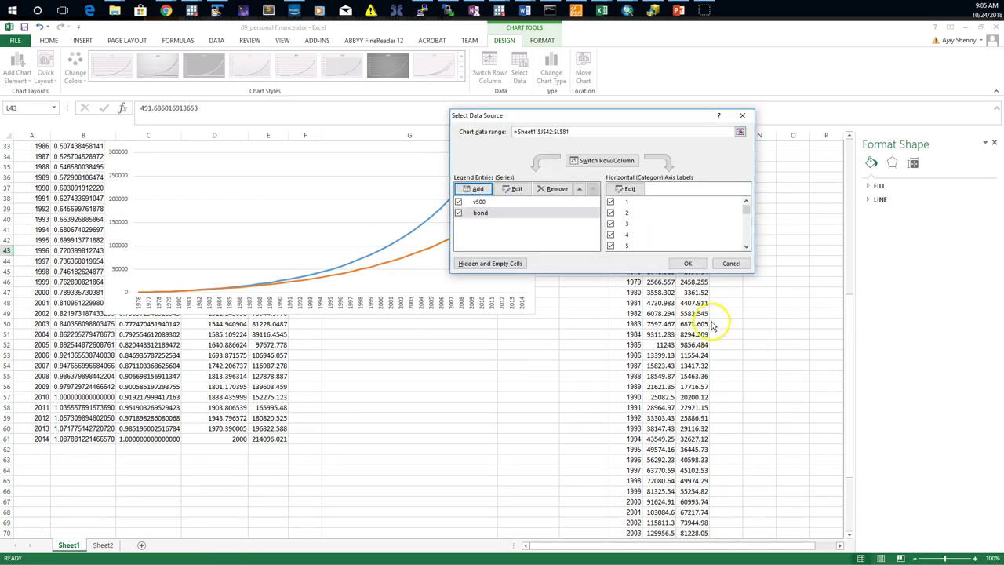
- Set the bond series' horizontal axis labels to the years in J43:J81
click(554, 214)
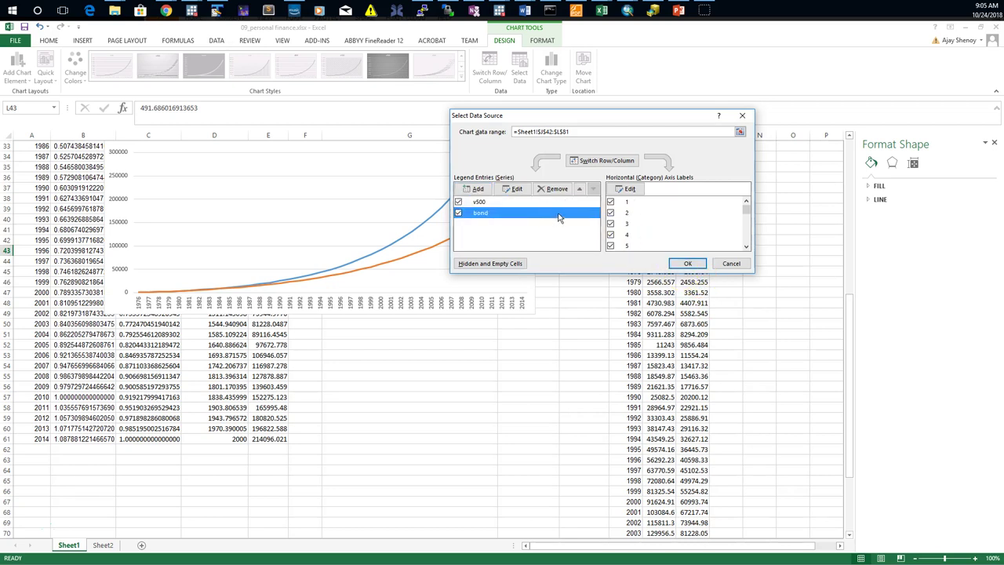
click(549, 203)
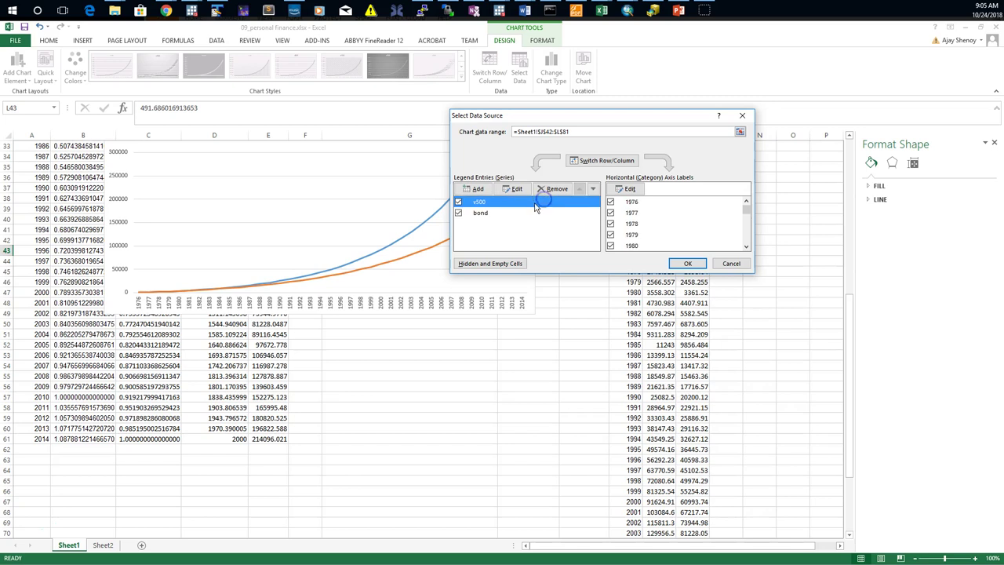
click(488, 213)
click(626, 192)
click(632, 250)
scroll(625, 329, down, 7)
scroll(625, 329, down, 1)
shift+click(630, 397)
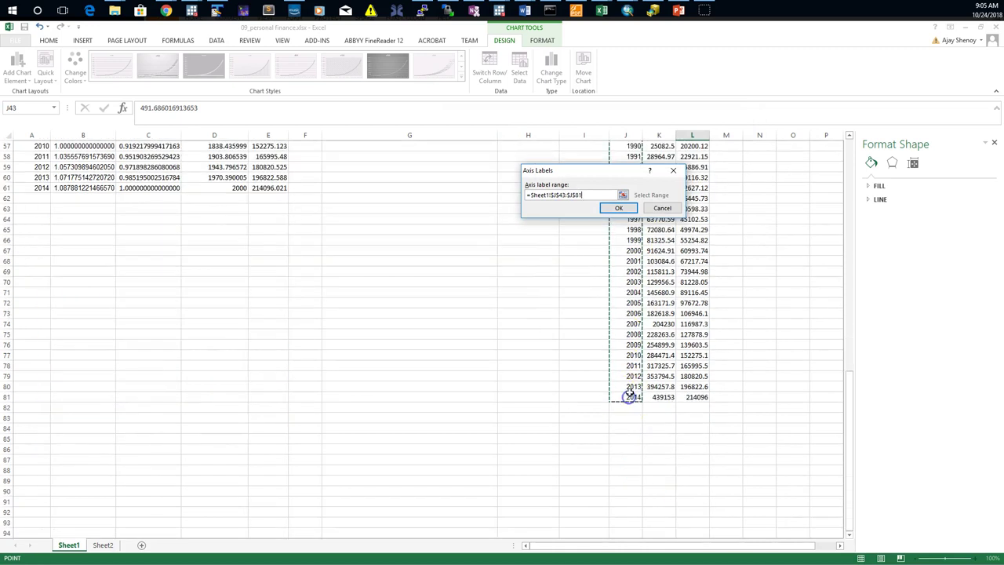
click(619, 208)
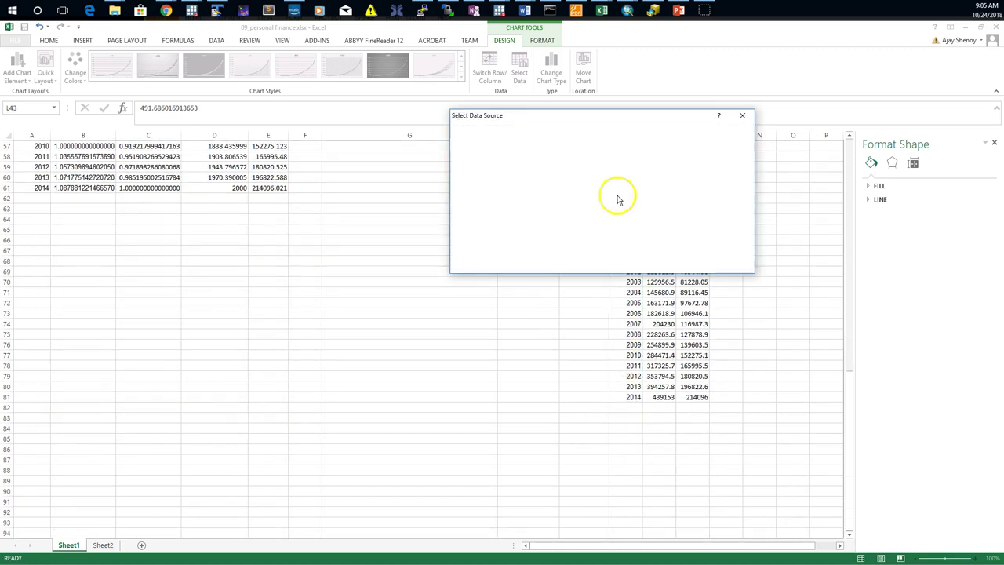
- Apply the chart's data source changes and compare the v500 and bond curves with the 1976–2014 table
click(677, 262)
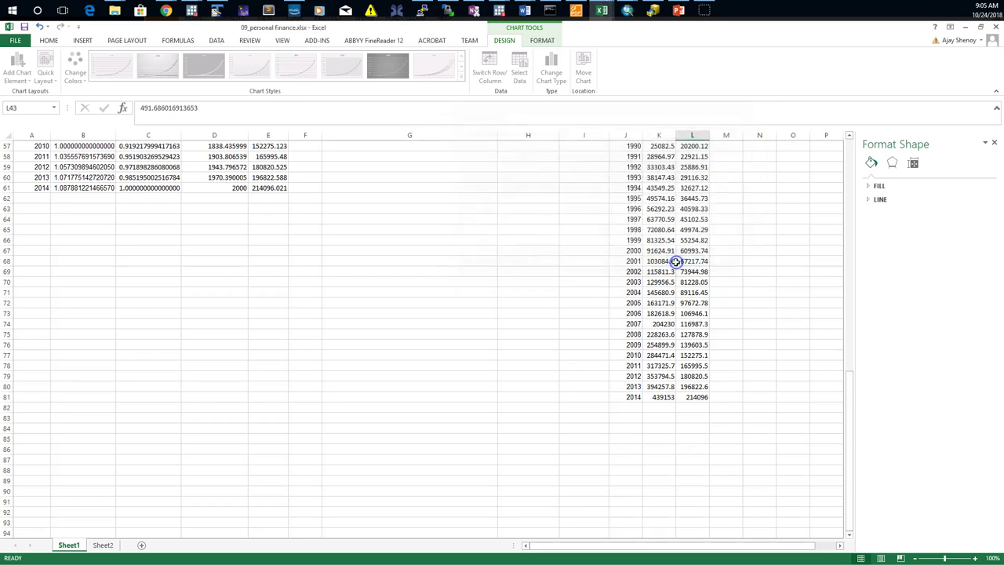
scroll(630, 271, up, 13)
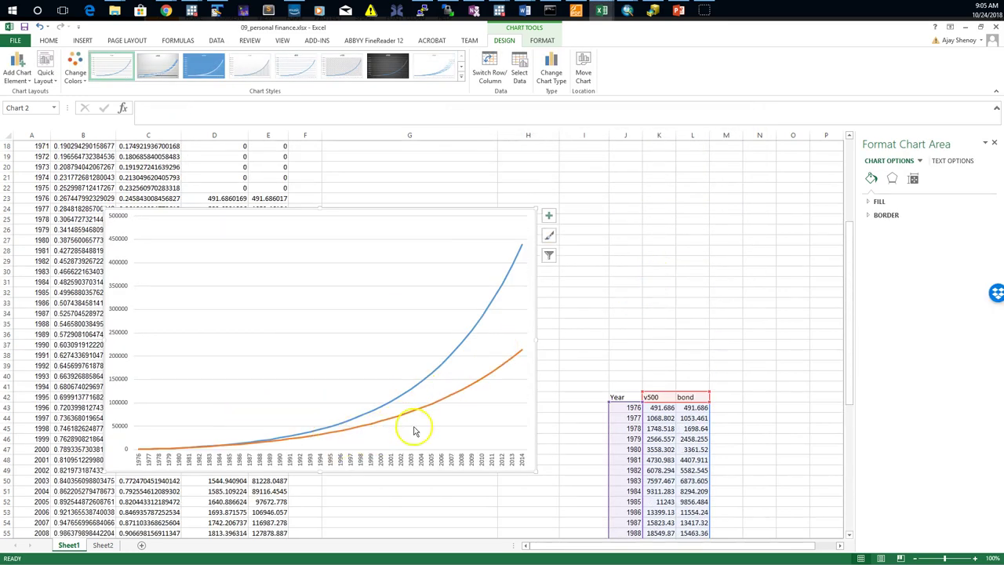
scroll(578, 399, down, 11)
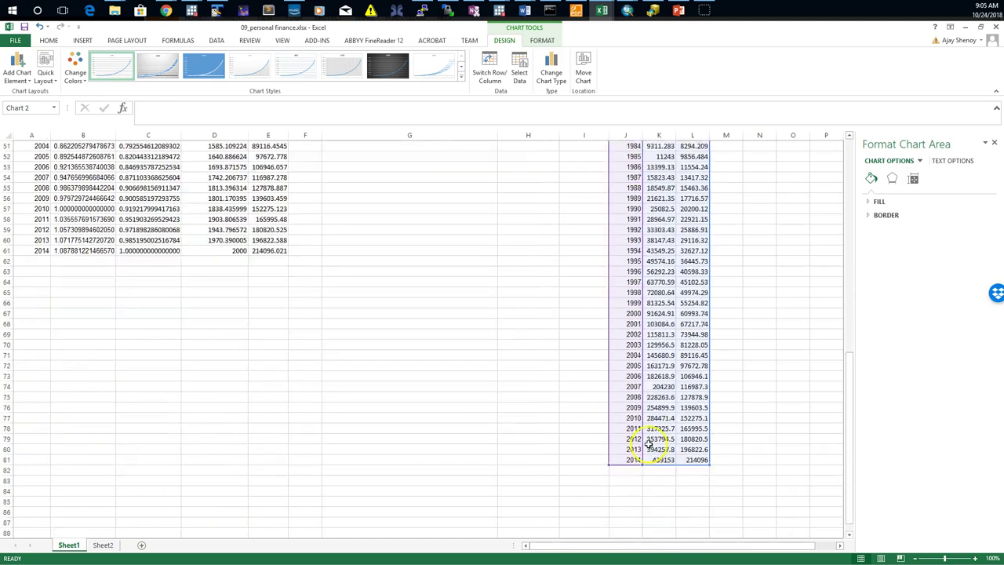
scroll(649, 443, down, 1)
scroll(688, 442, up, 11)
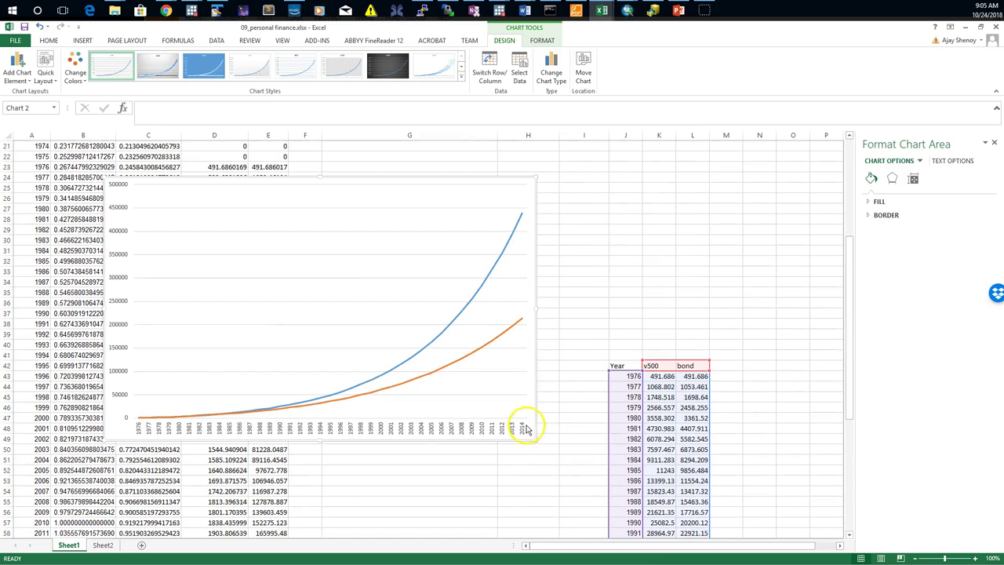
scroll(527, 429, up, 1)
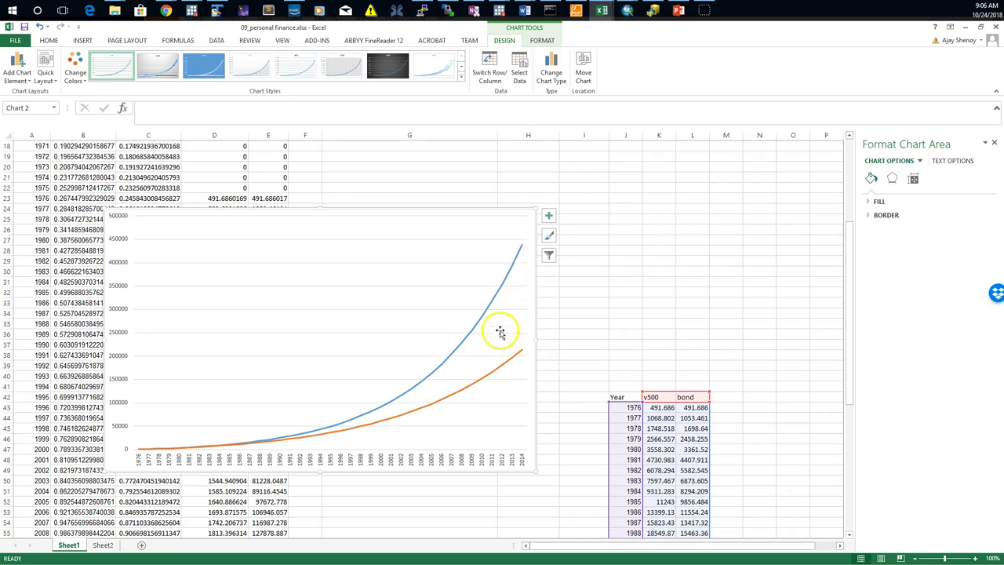
- Copy the Vanguard Short-Term Treasury growth of 4.39 and expense of 0.2 into the Average Growth and Expense Ratio inputs in row 2
scroll(363, 232, up, 6)
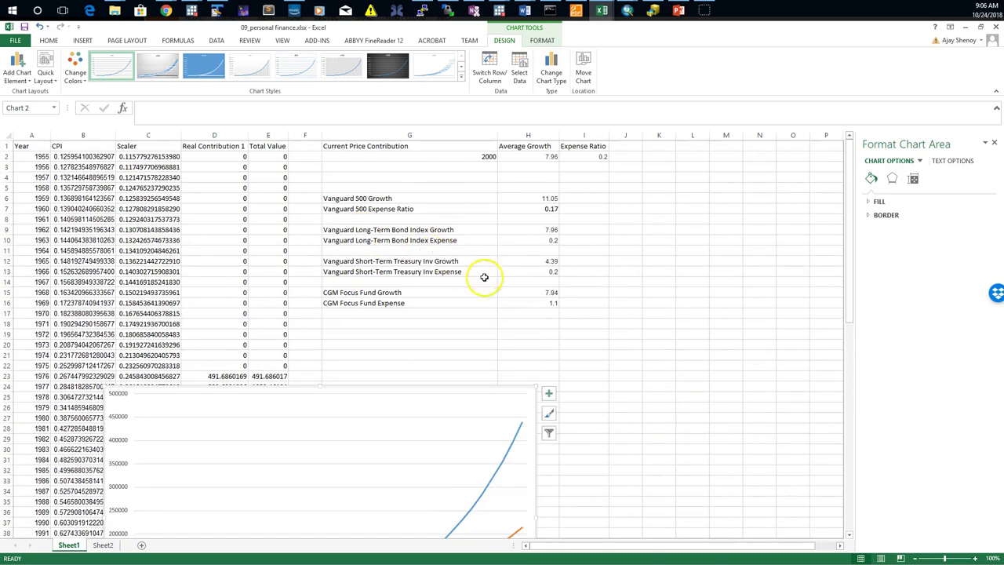
drag(534, 261, 531, 271)
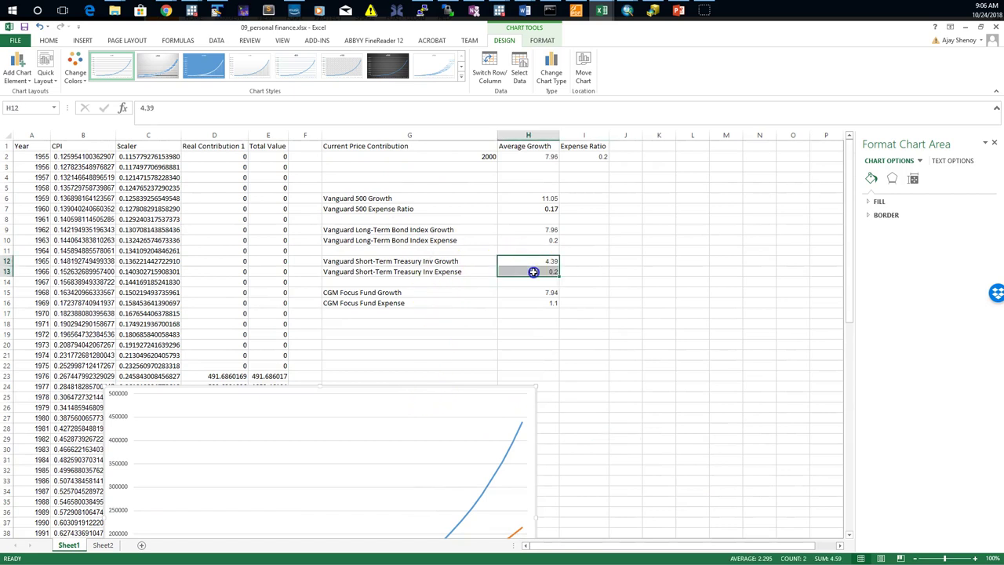
key(ctrl+c)
right_click(547, 156)
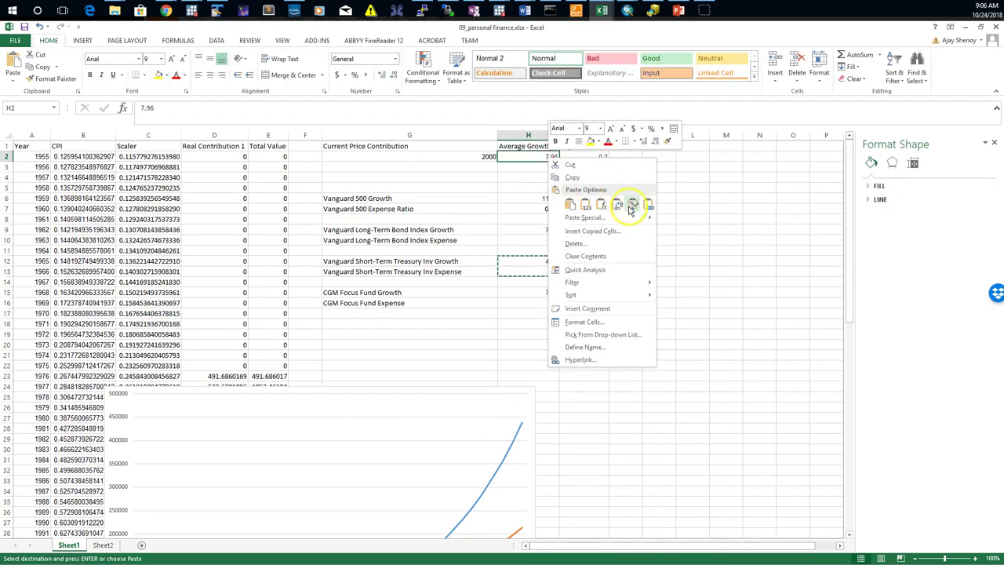
key(Escape)
key(ctrl+v)
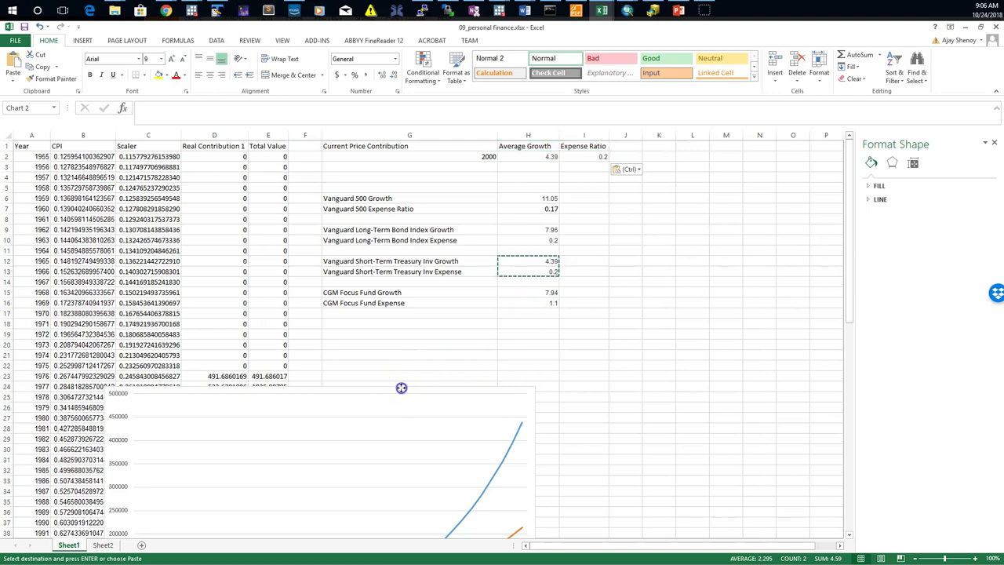
- Compare the Short-Term Treasury fund's 2014 total value in E61 with the 2014 v500 and bond totals in K81 and L81
drag(401, 387, 522, 160)
scroll(560, 481, down, 13)
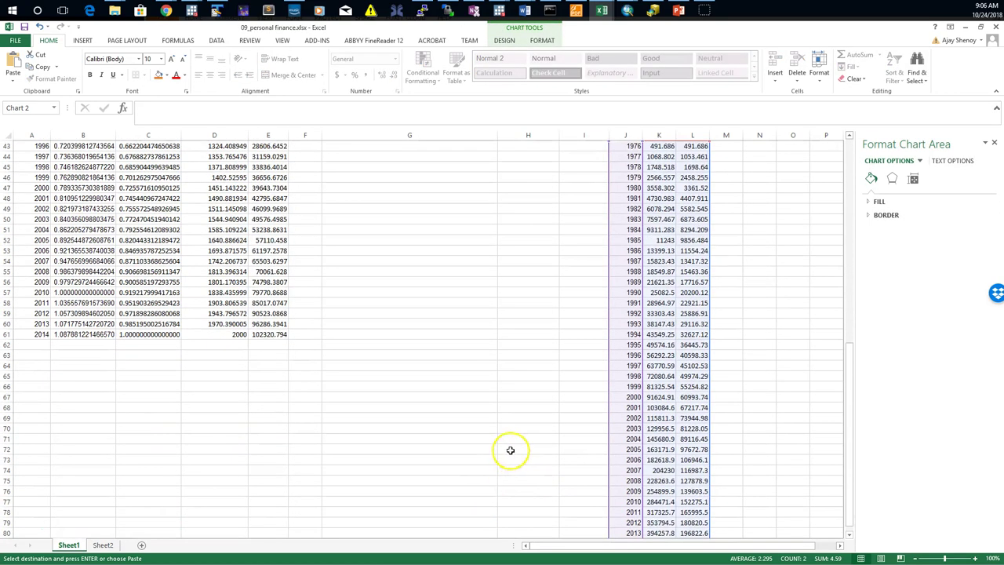
key(Escape)
scroll(601, 488, down, 10)
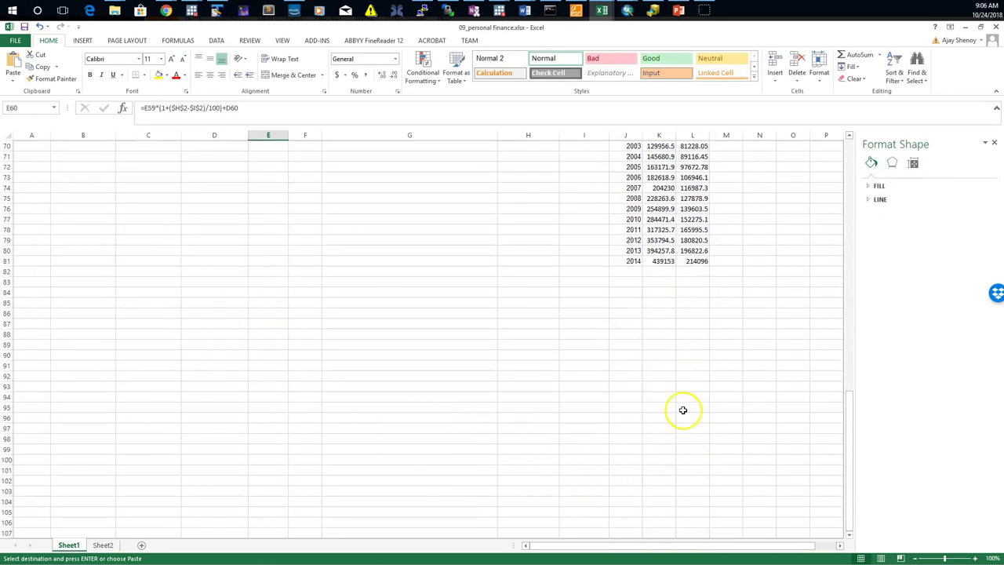
click(663, 261)
click(693, 261)
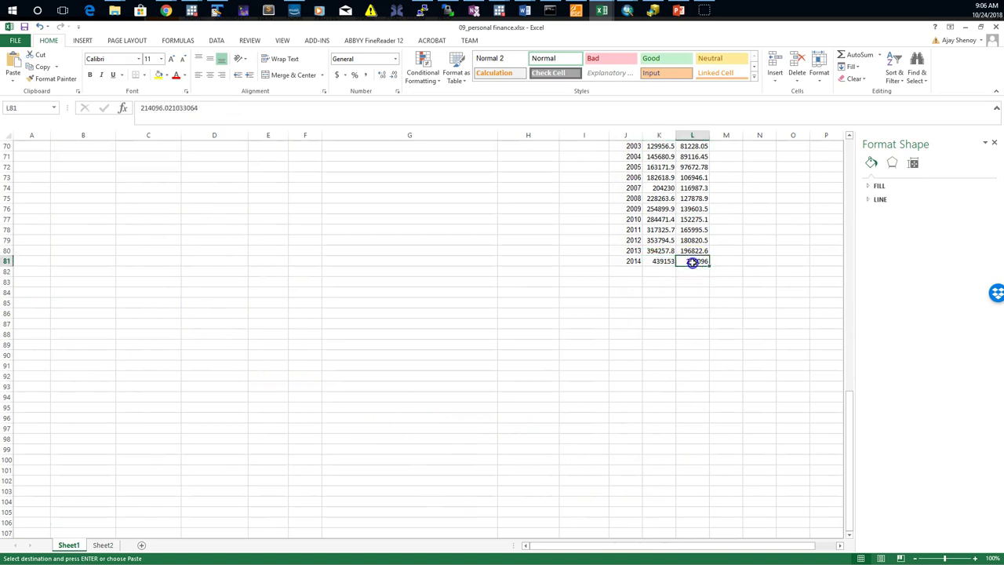
scroll(378, 430, up, 4)
scroll(378, 430, up, 3)
click(267, 271)
scroll(352, 395, up, 14)
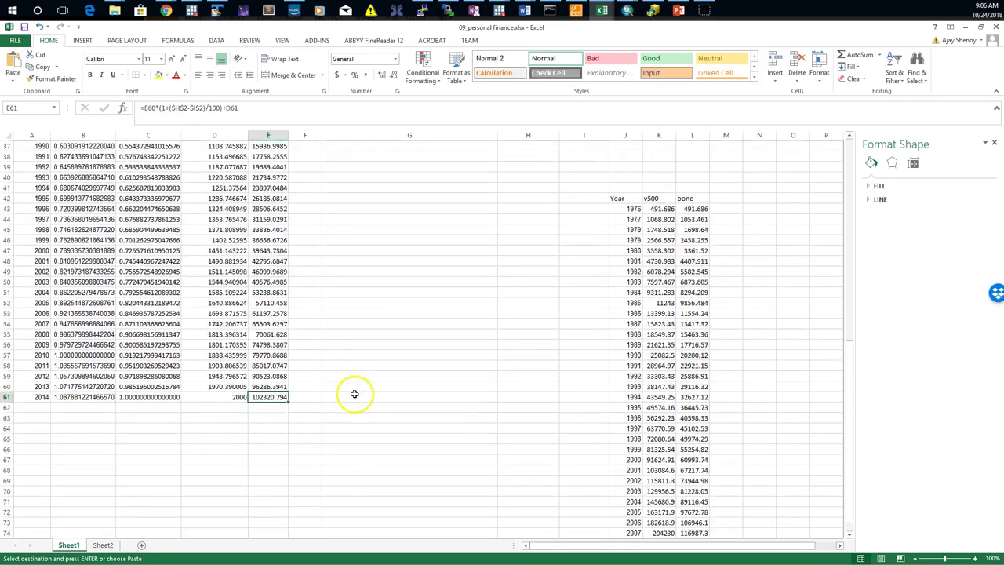
scroll(355, 400, up, 2)
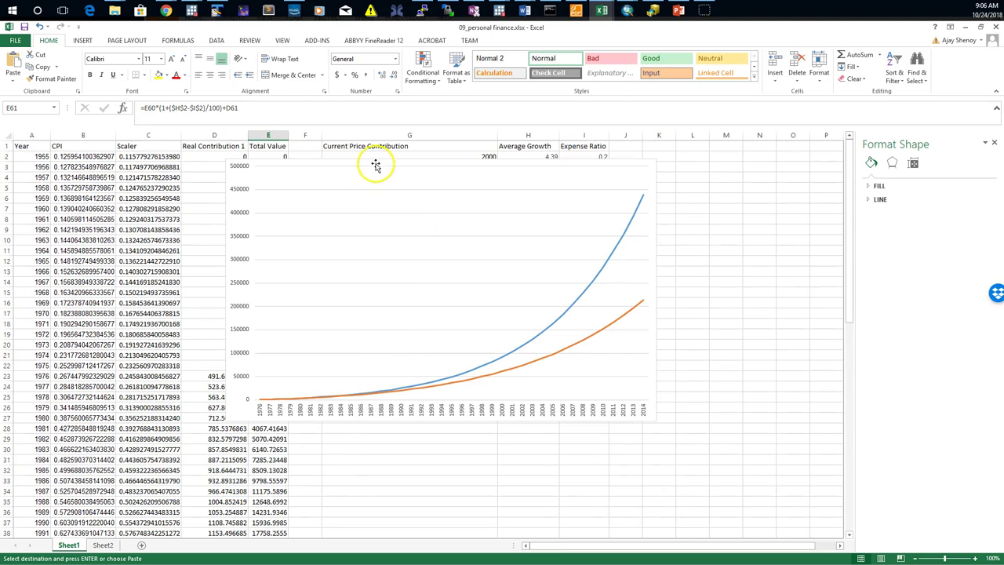
- Move the growth chart below the fund growth and expense list so its top edge is near row 30
click(327, 171)
click(270, 261)
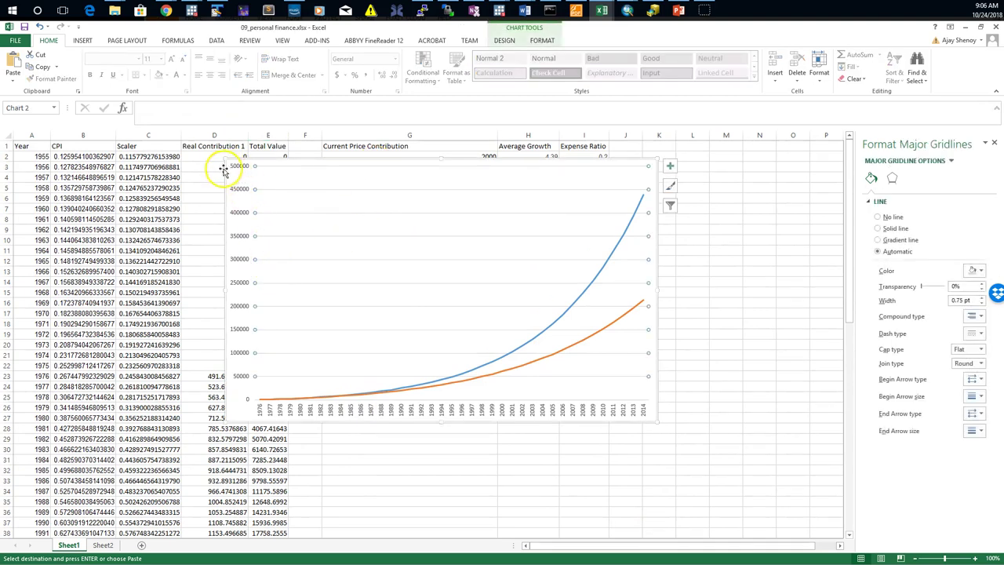
drag(225, 171, 254, 316)
drag(426, 305, 482, 450)
click(525, 345)
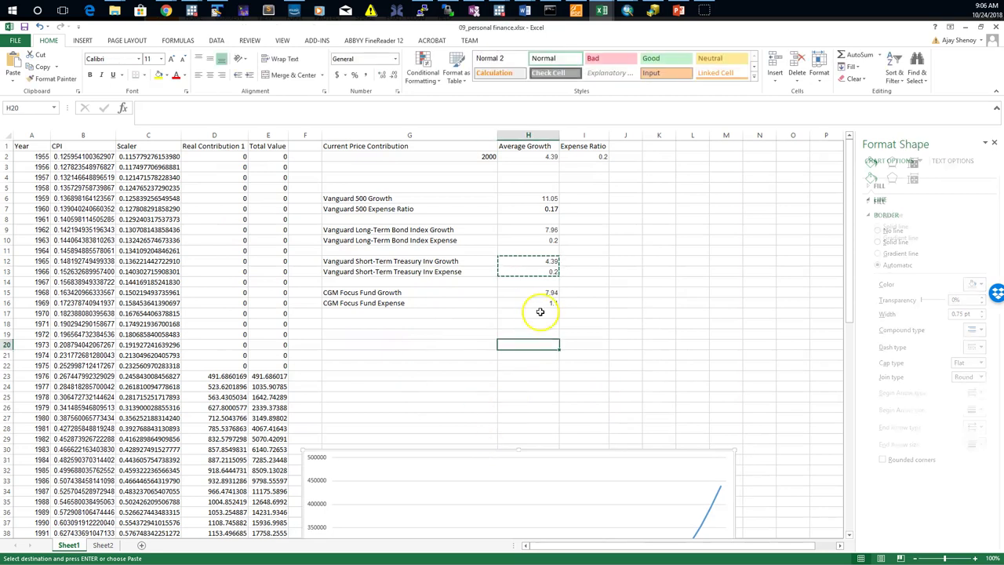
- Copy the CGM Focus Fund growth of 7.94 and expense of 1.1, transposed, into the Average Growth and Expense Ratio inputs in H2:I2
drag(536, 292, 538, 301)
key(ctrl+c)
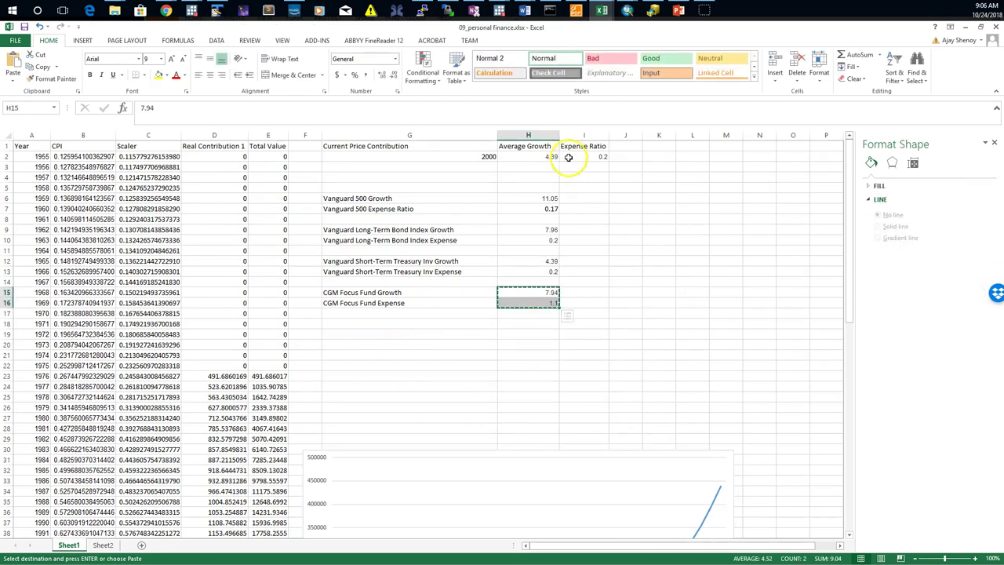
right_click(537, 157)
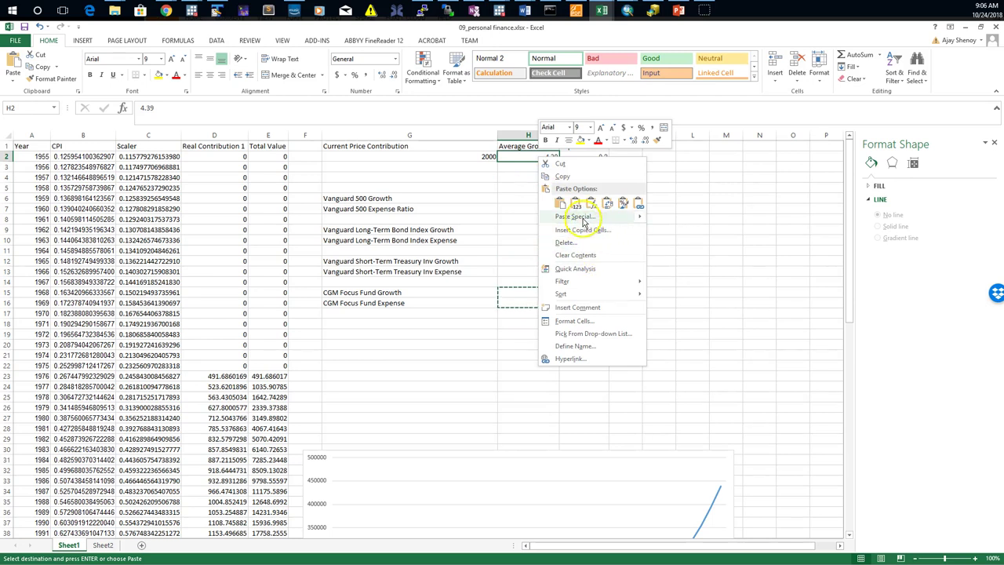
mouse_move(590, 226)
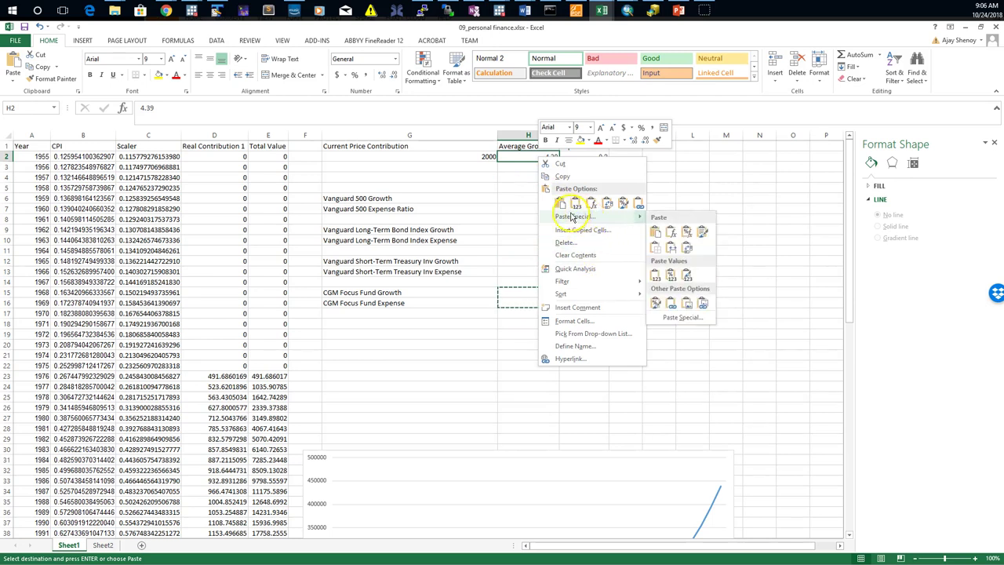
click(607, 204)
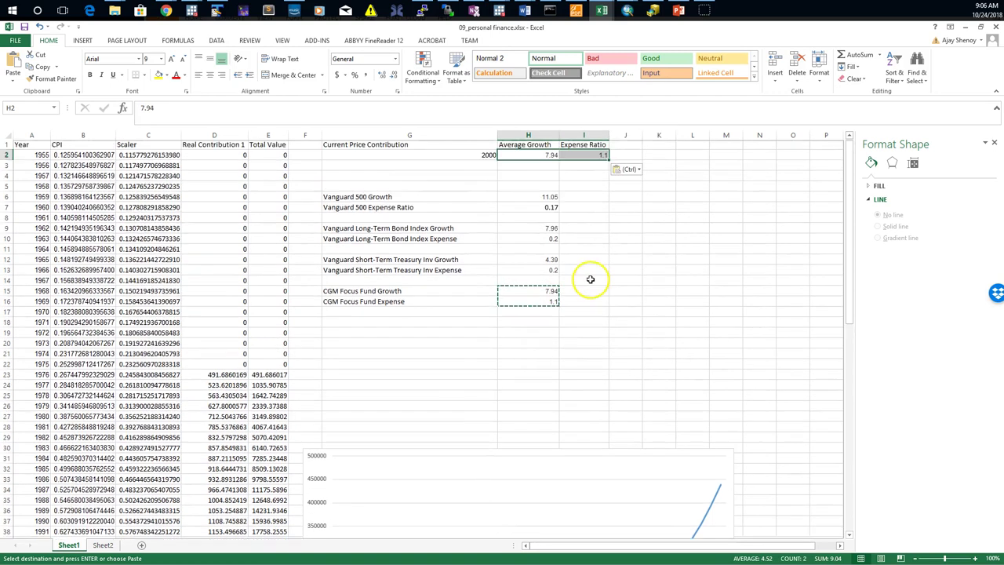
- Check the CGM growth and expense ratio inputs in H2 and I2 against the Vanguard 500 growth in H6
click(586, 157)
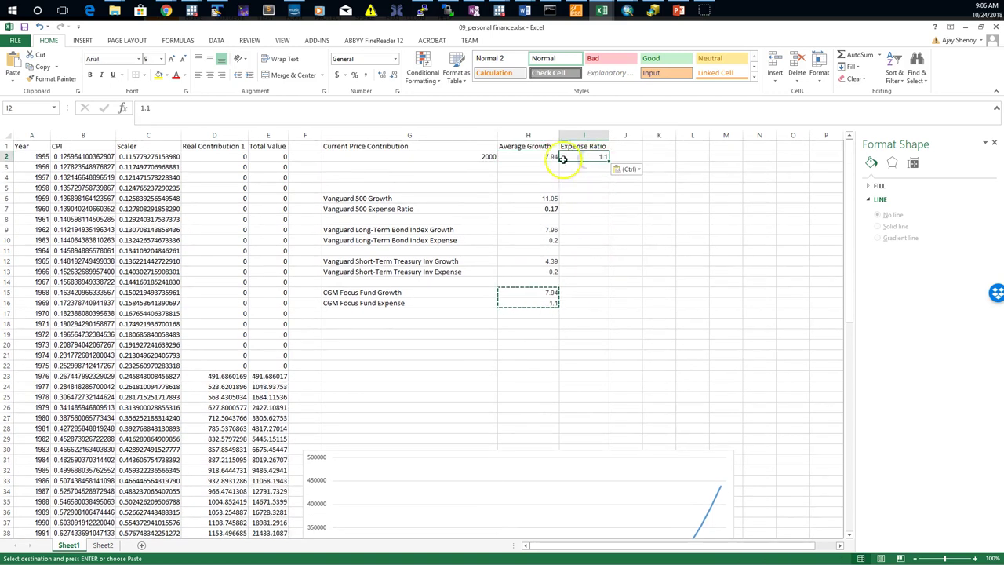
click(550, 157)
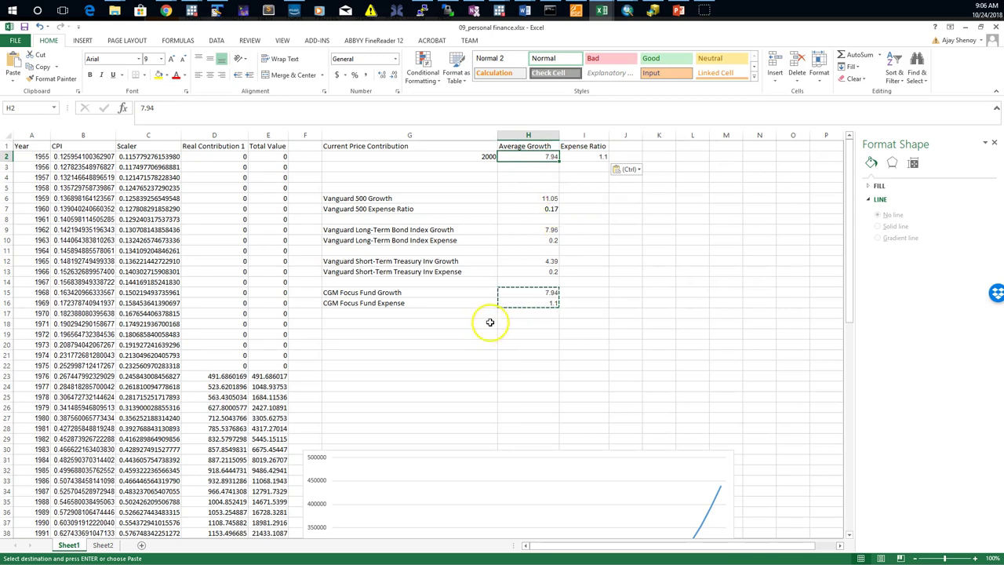
click(533, 198)
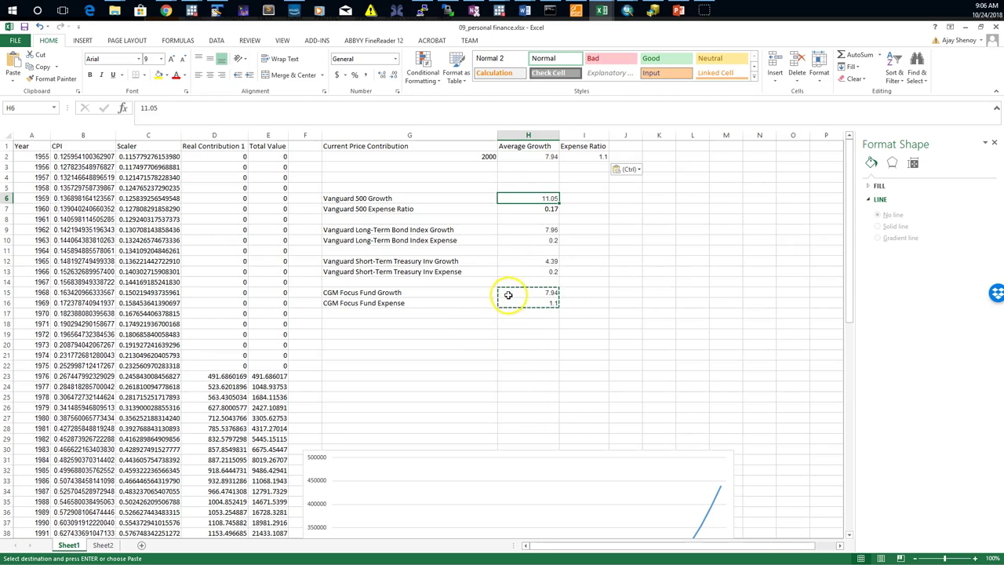
click(533, 157)
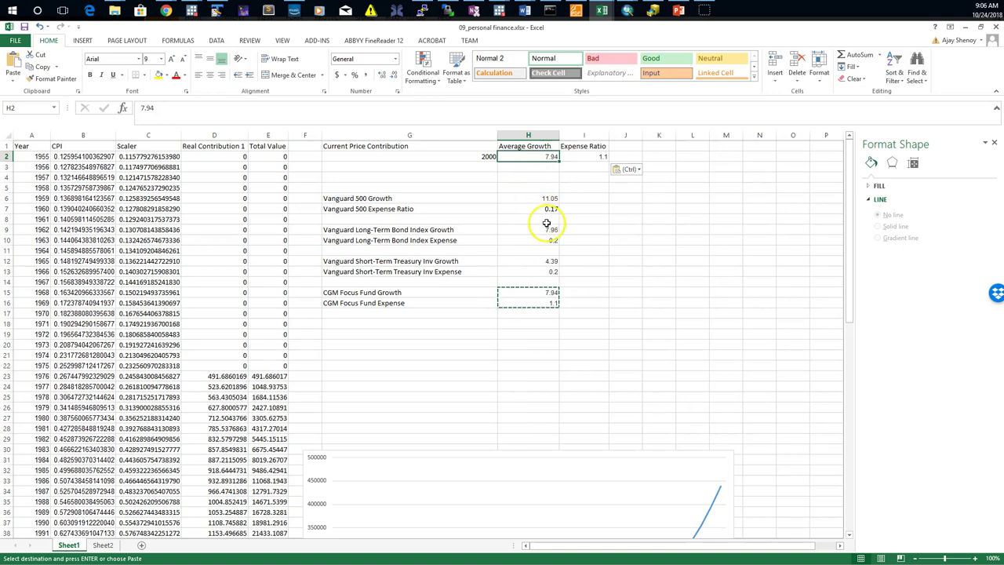
click(580, 159)
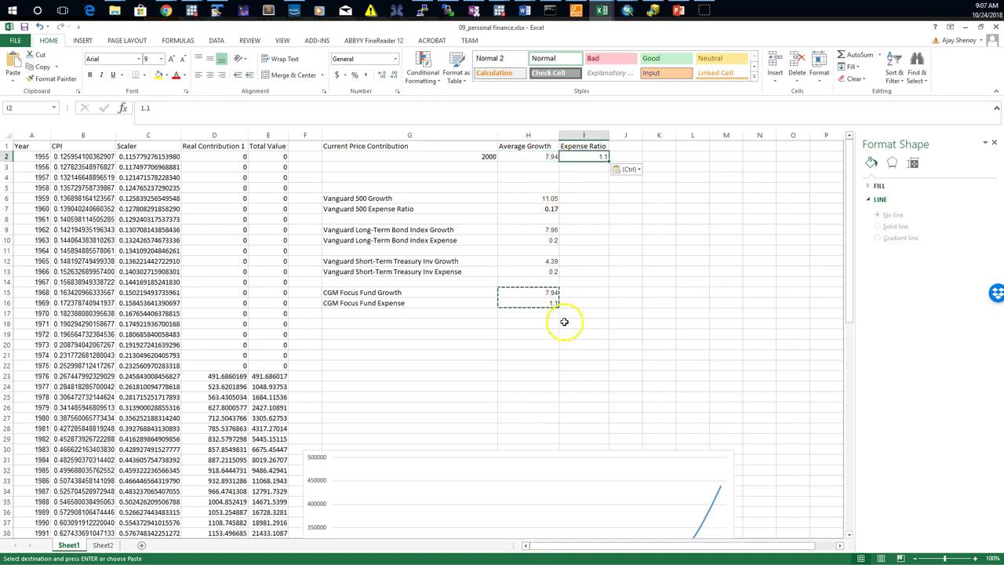
- Compare the CGM Focus Fund's 2014 total value in E61 with the chart and the 2014 v500 total in K81
scroll(564, 322, down, 13)
scroll(554, 328, up, 5)
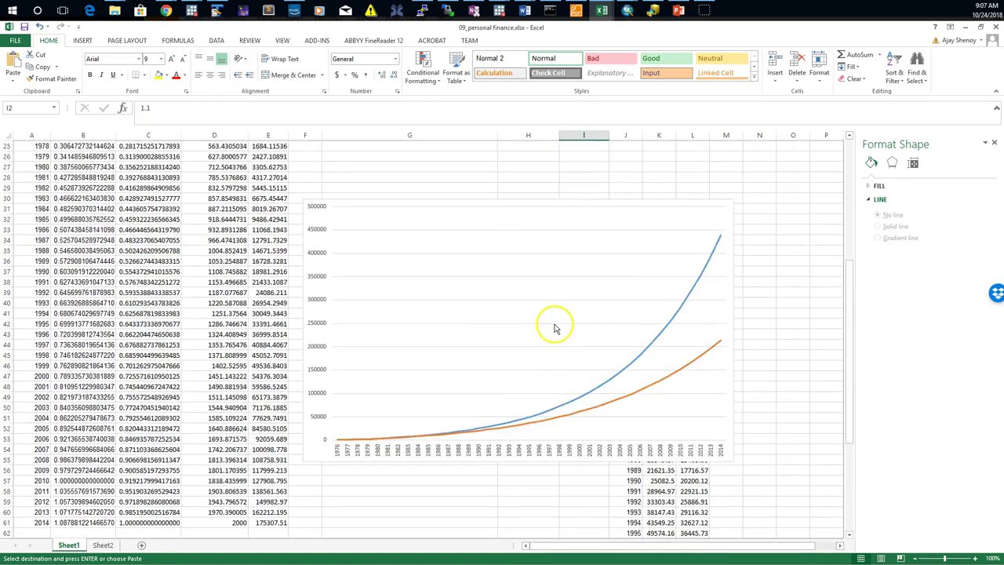
scroll(554, 328, up, 4)
click(267, 251)
scroll(267, 303, down, 7)
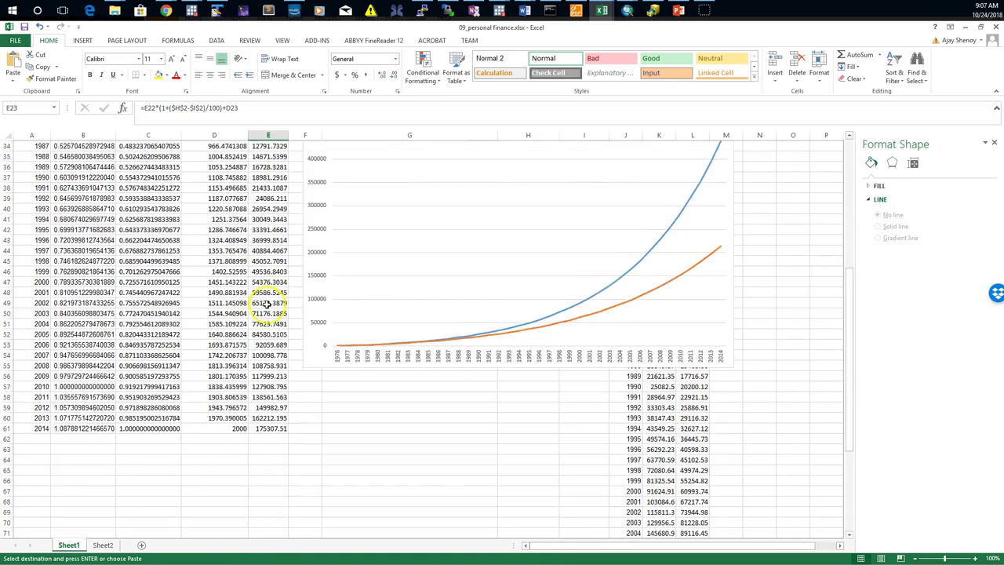
scroll(267, 306, down, 1)
scroll(596, 431, down, 6)
click(660, 424)
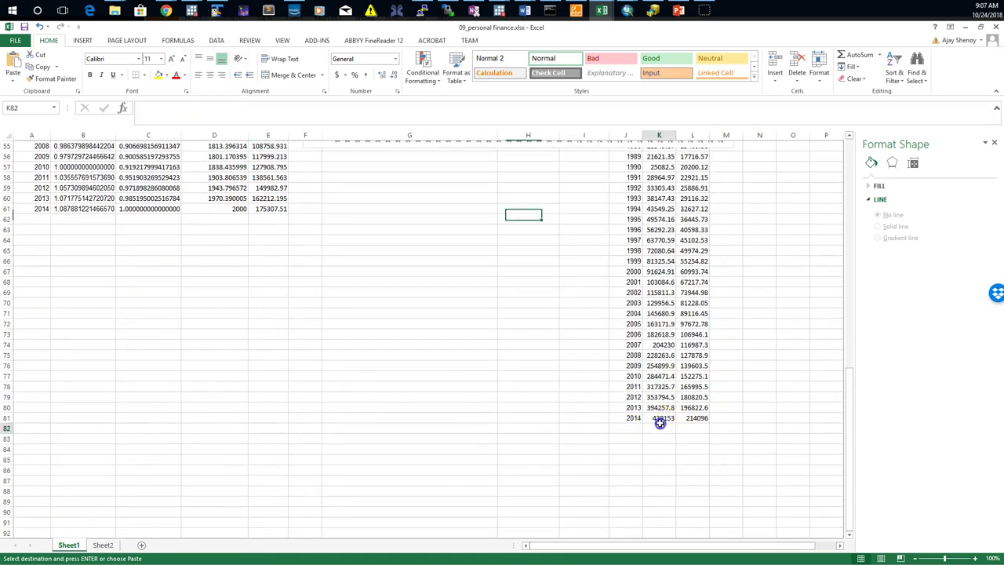
click(661, 418)
scroll(591, 442, up, 3)
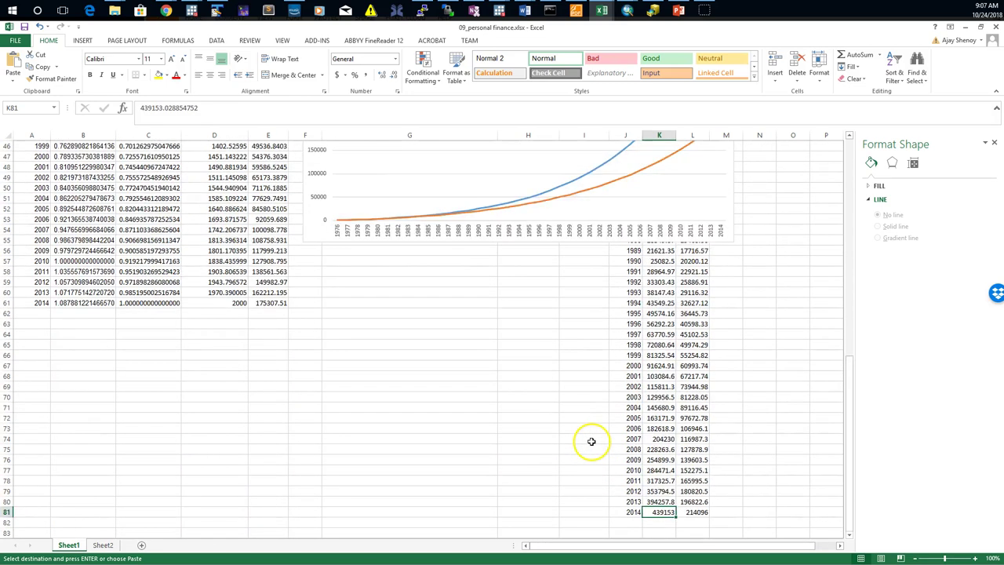
scroll(592, 442, up, 2)
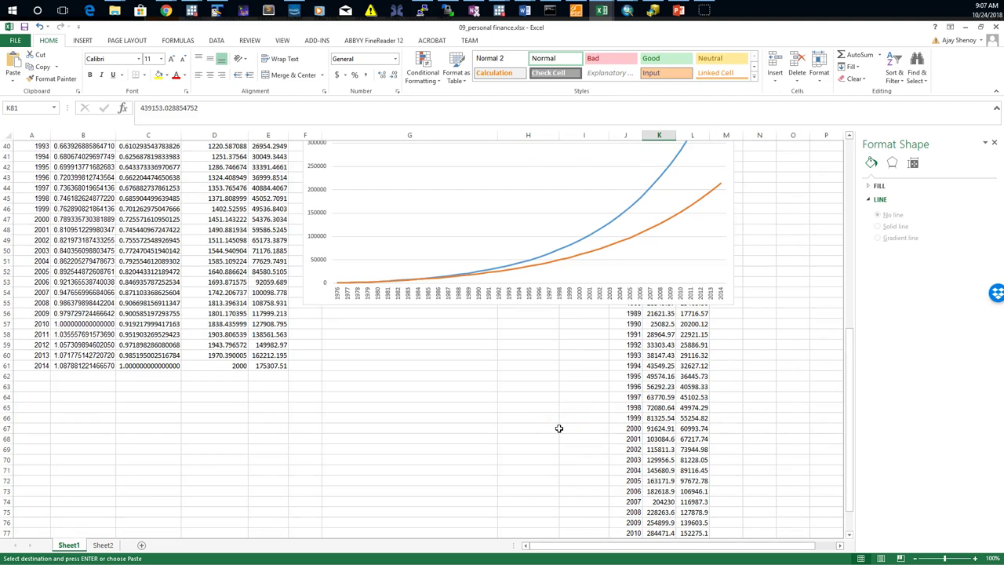
click(265, 365)
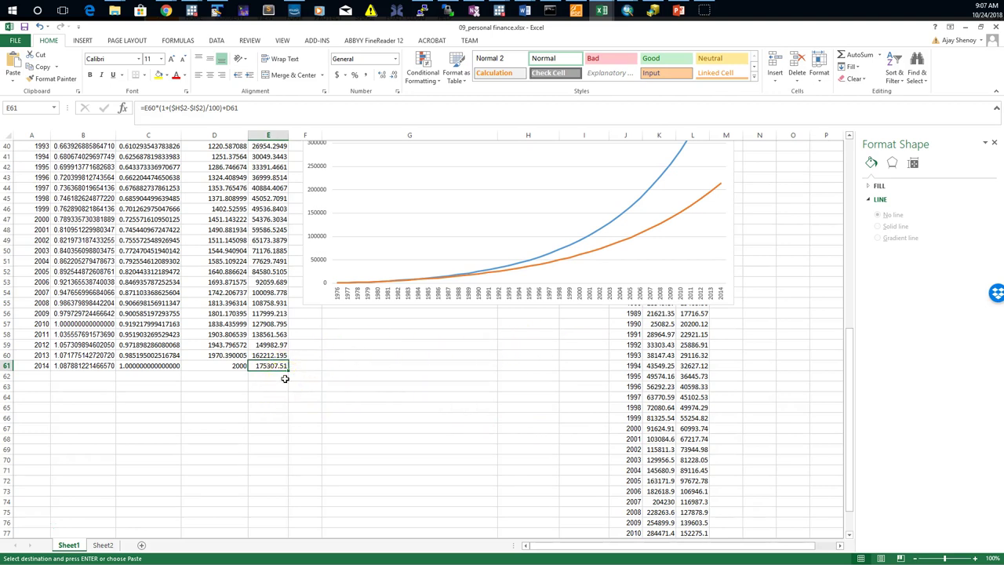
- Compare the growth and expense figures of the bond, CGM, Vanguard 500 and Treasury funds, and return to the PowerPoint presentation
scroll(398, 424, up, 13)
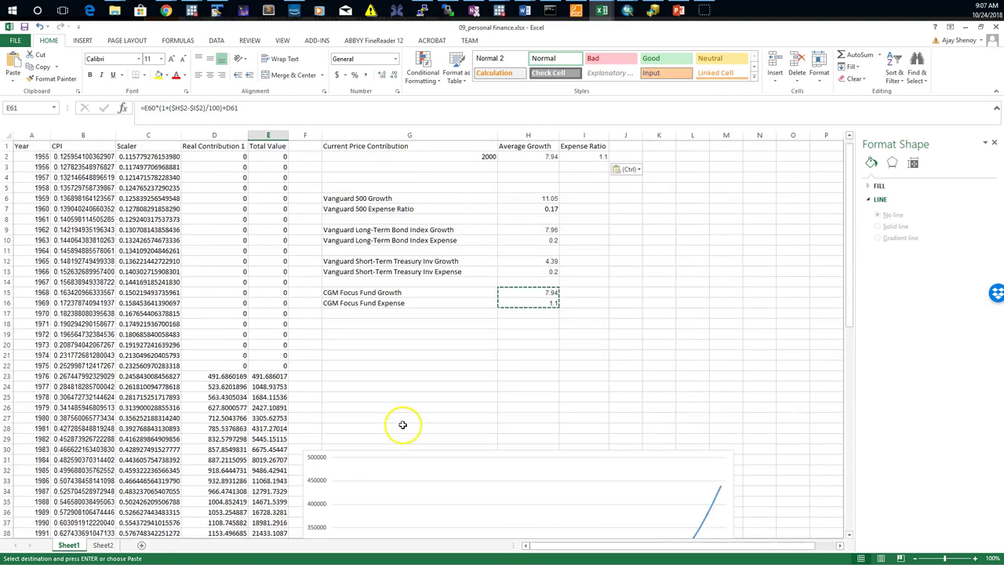
click(546, 230)
drag(546, 229, 549, 237)
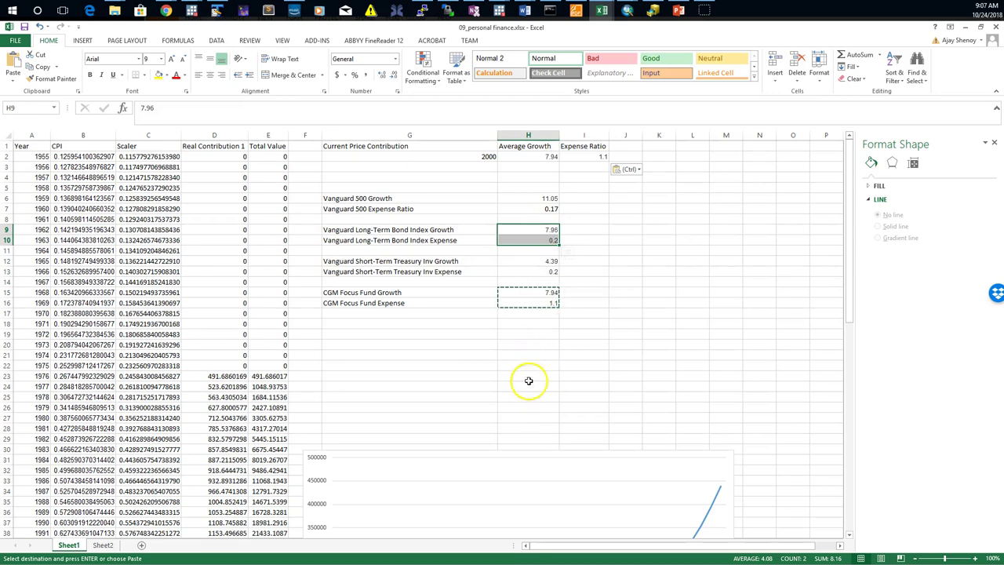
drag(531, 229, 534, 240)
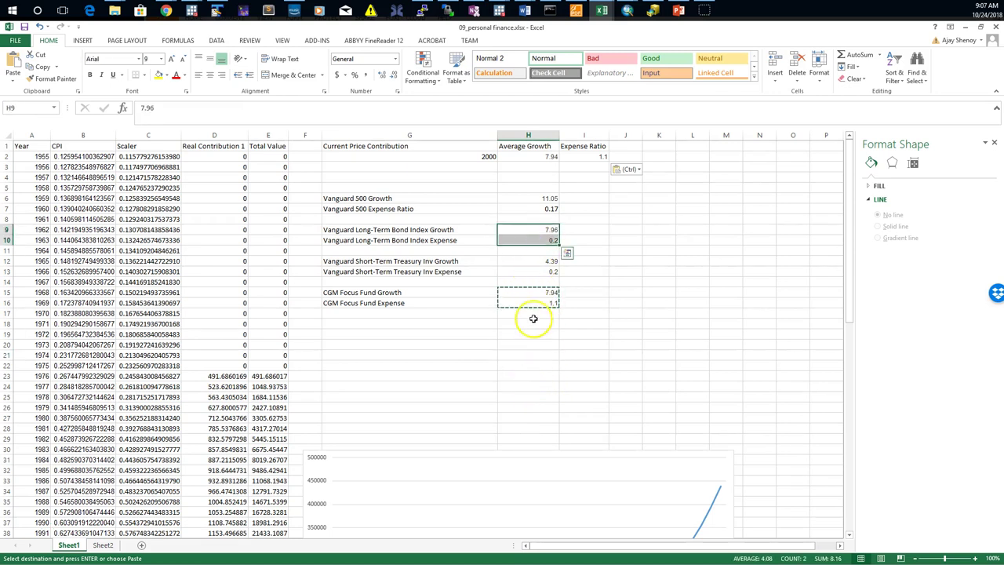
drag(535, 295, 535, 303)
click(539, 384)
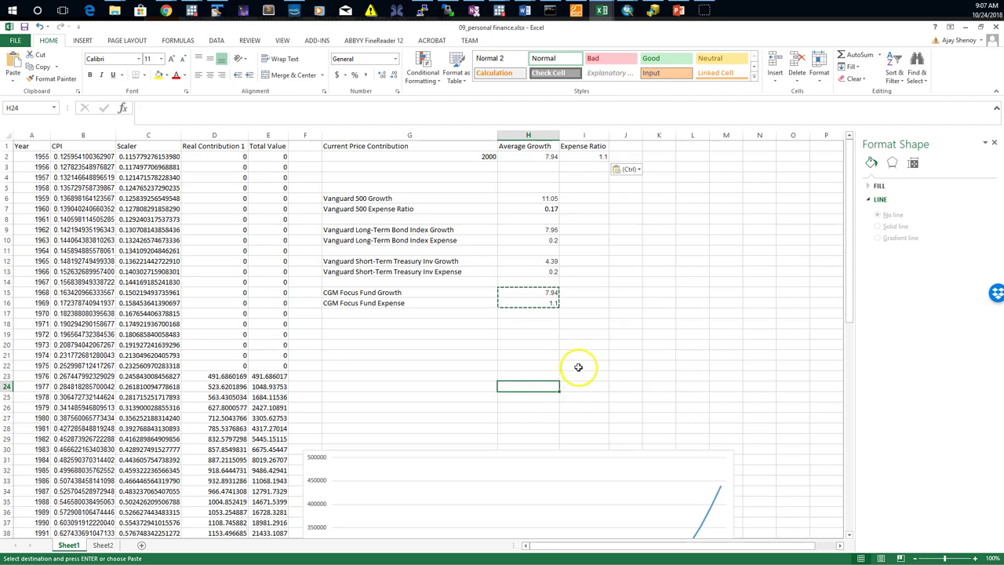
drag(541, 198, 541, 209)
click(533, 265)
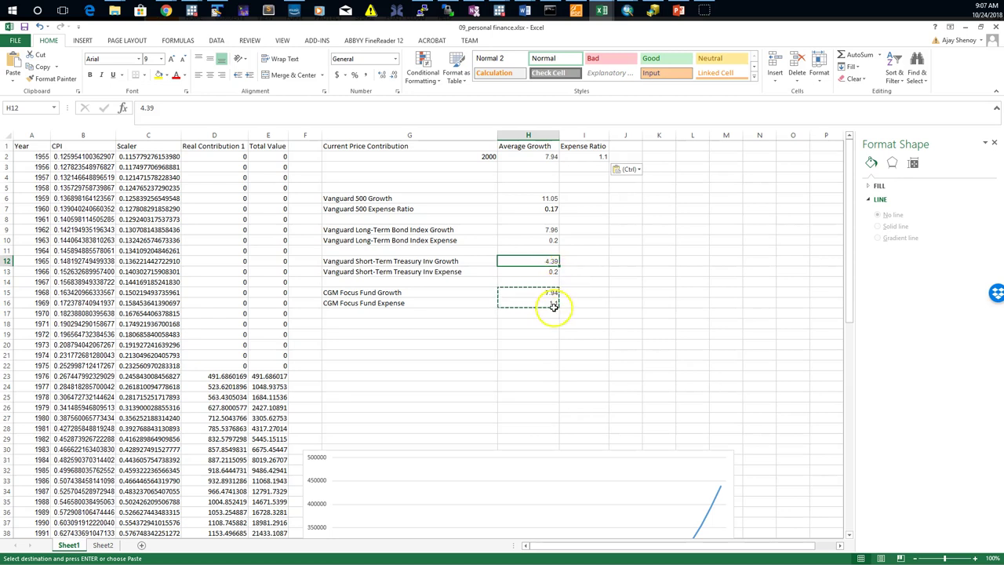
click(963, 29)
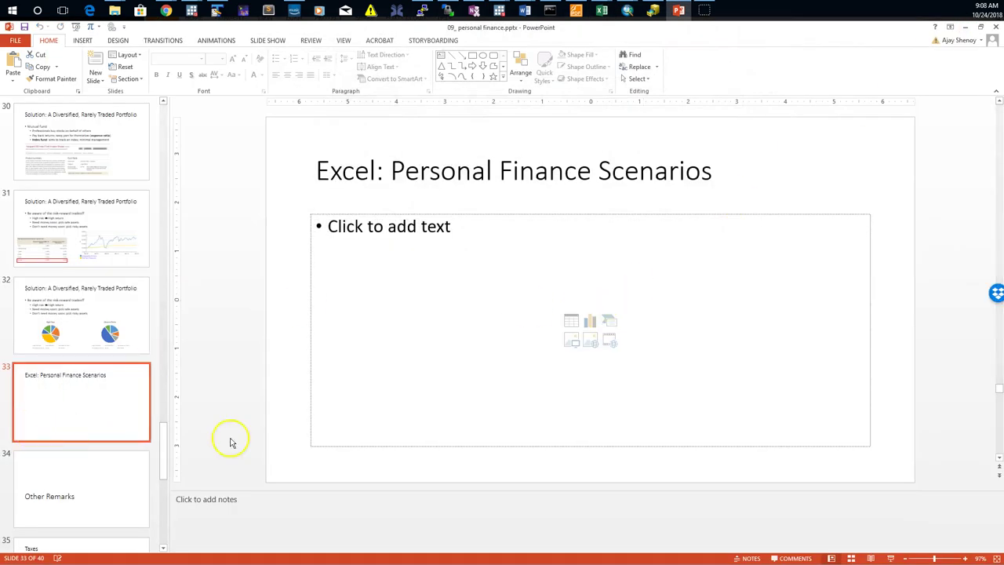